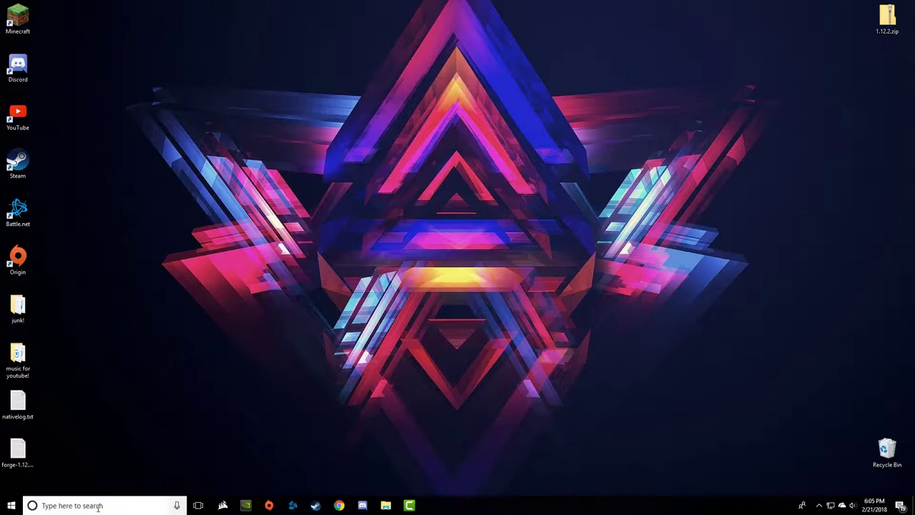
Step: Look up the System information window through Windows search, then close it
click(101, 506)
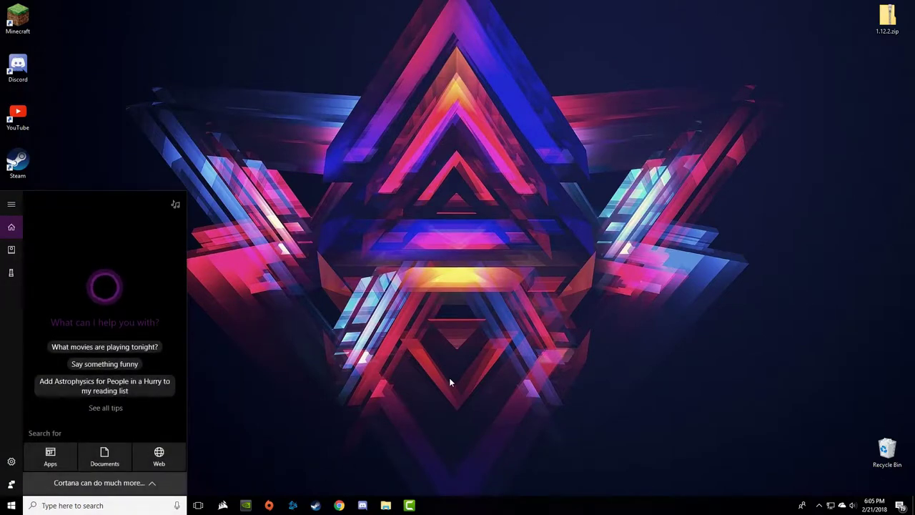
text(sy)
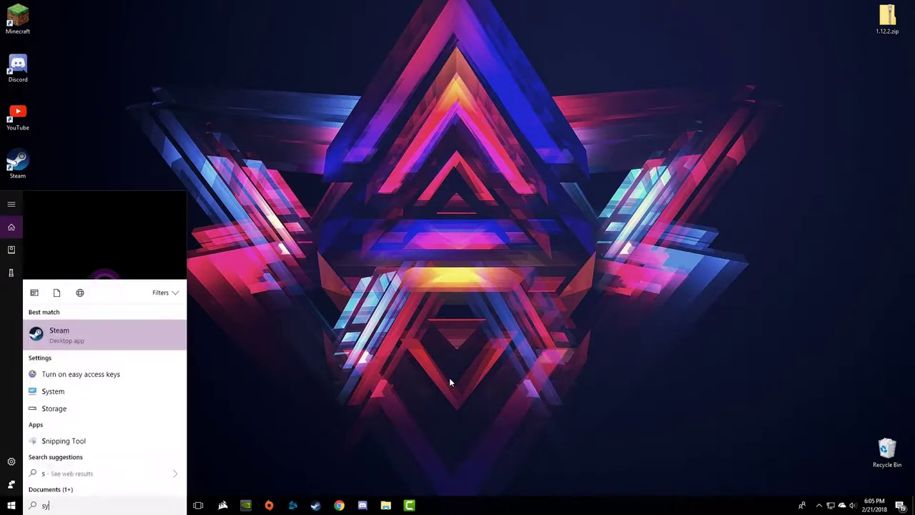
text(stem)
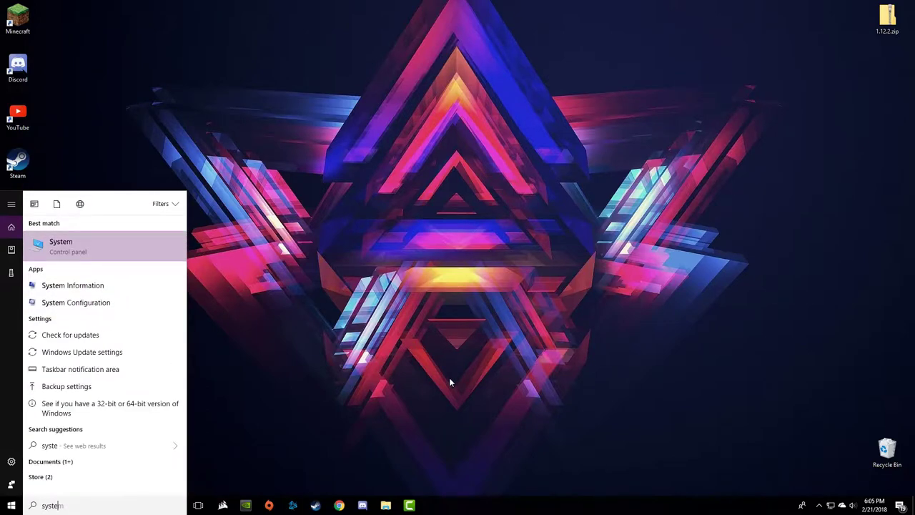
click(114, 247)
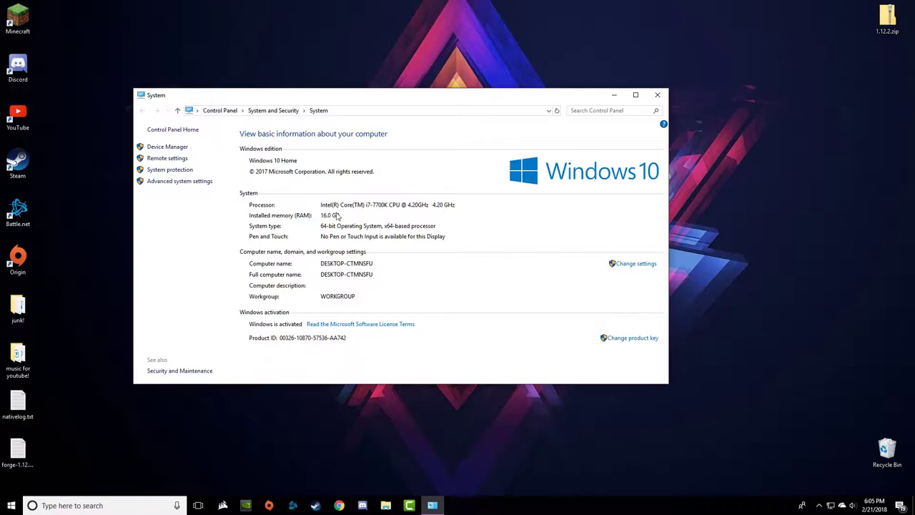
click(657, 95)
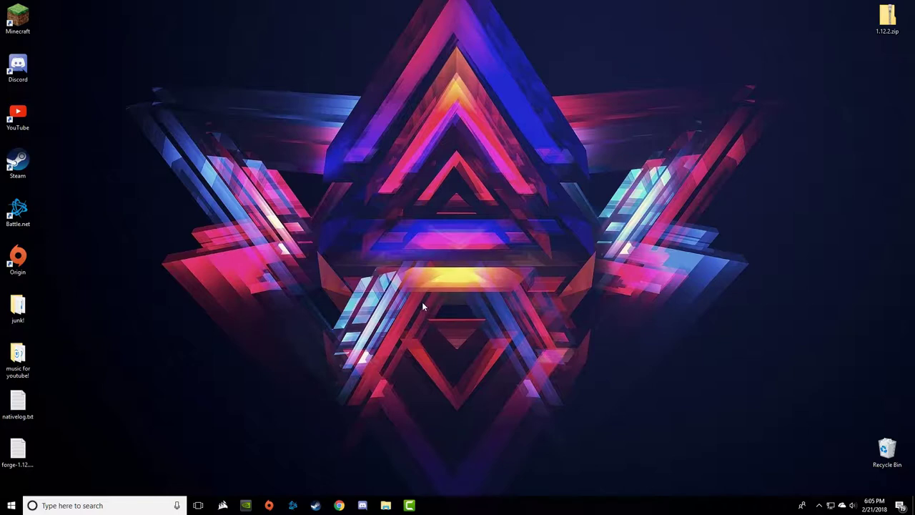
Step: Launch the Minecraft Launcher, reposition it, and go to its list of game installations
double_click(18, 17)
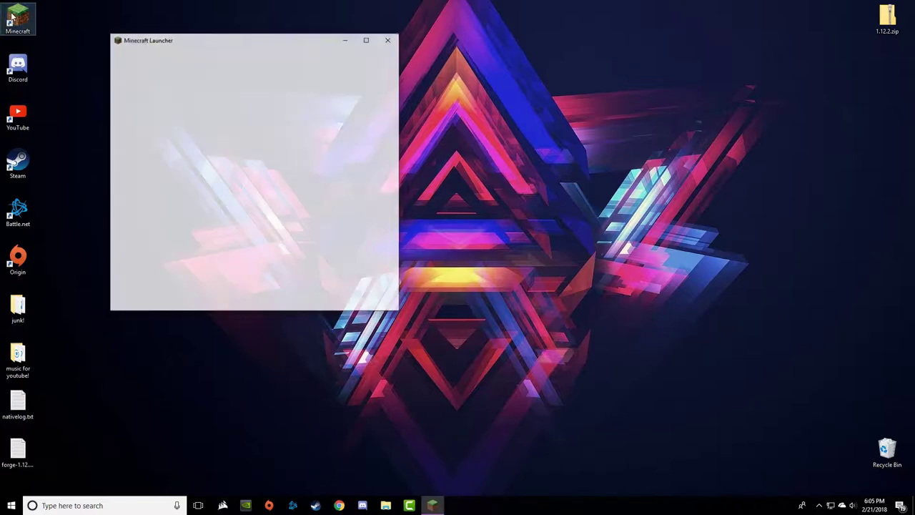
drag(263, 45, 265, 78)
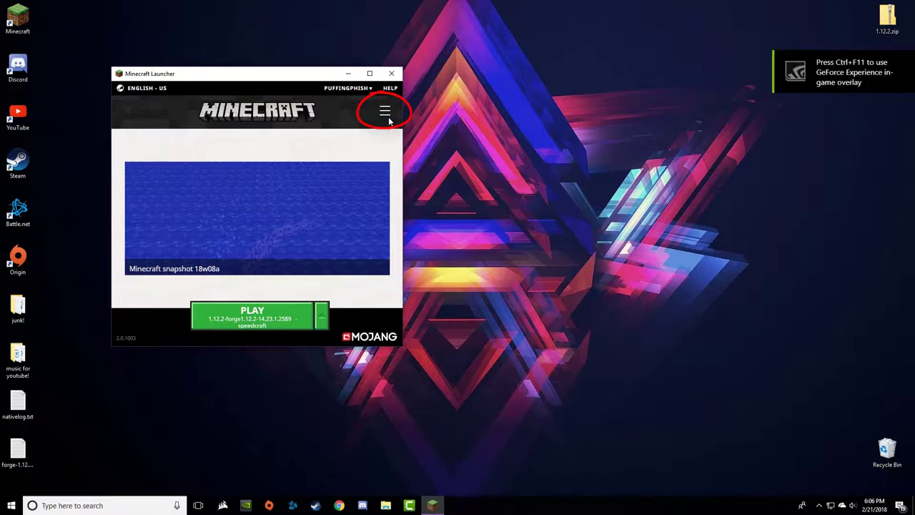
click(386, 116)
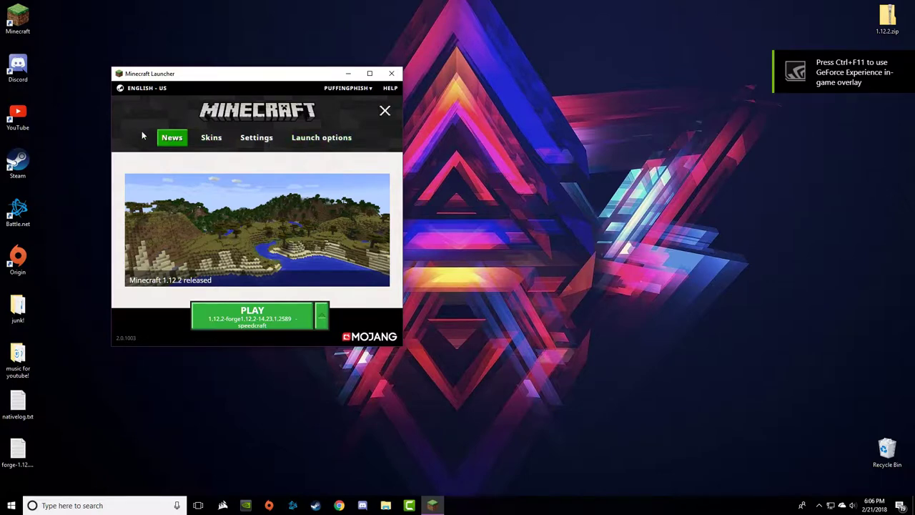
click(323, 139)
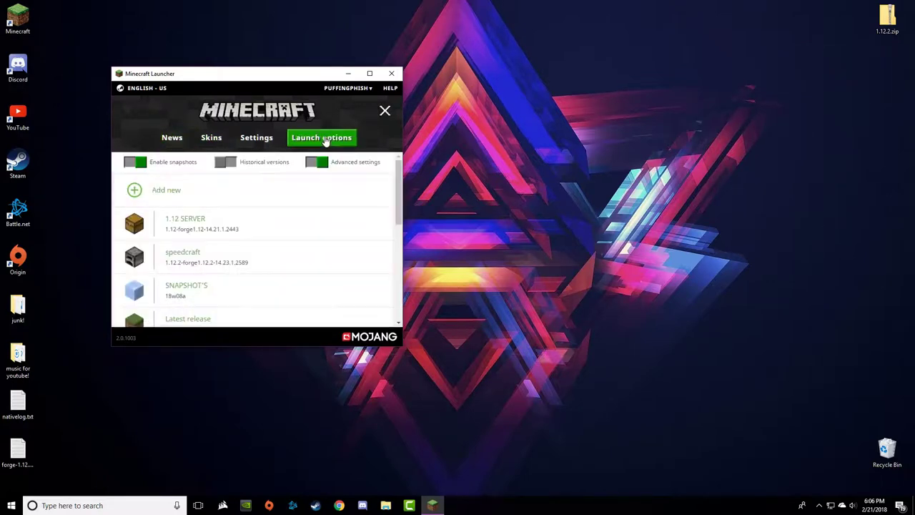
click(257, 138)
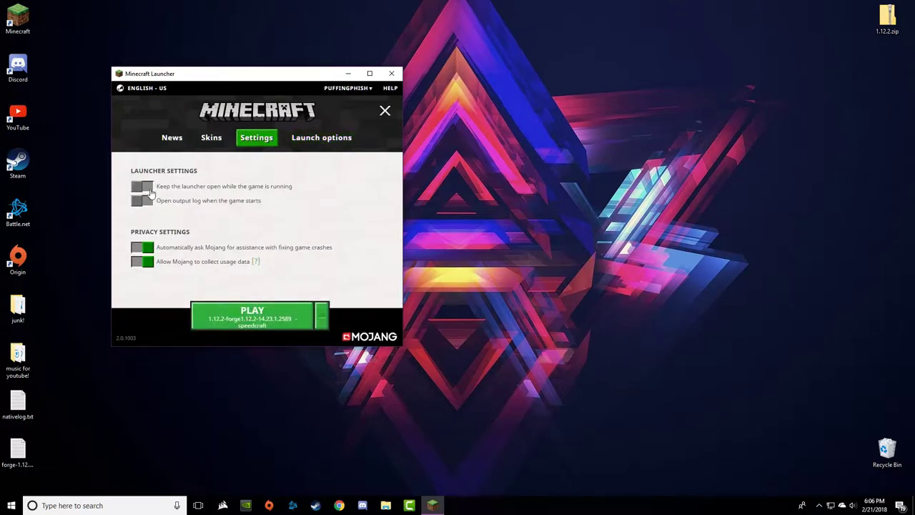
click(323, 140)
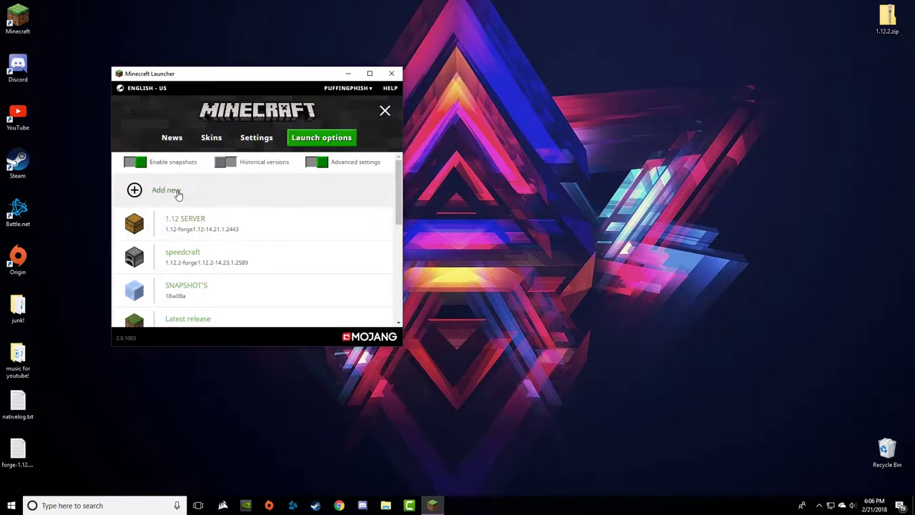
Step: Edit the Latest release installation and open its .minecraft game directory folder
scroll(190, 248, down, 3)
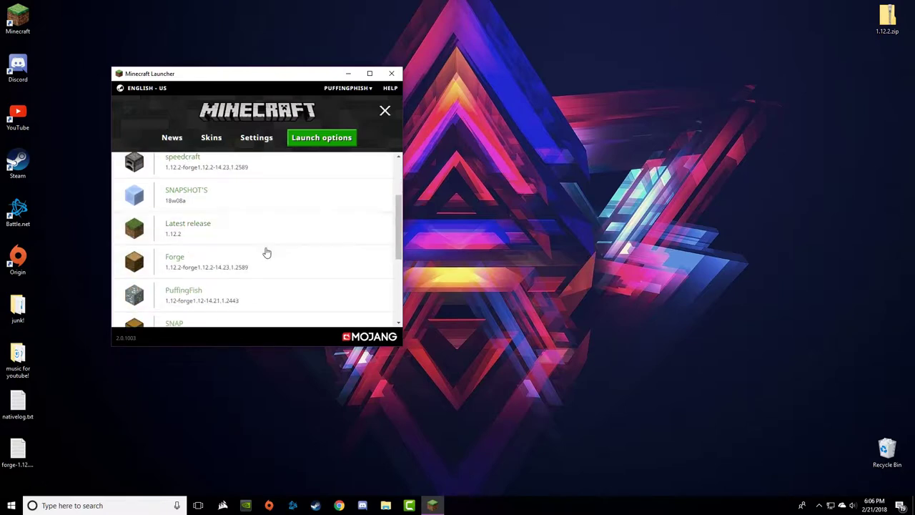
click(194, 233)
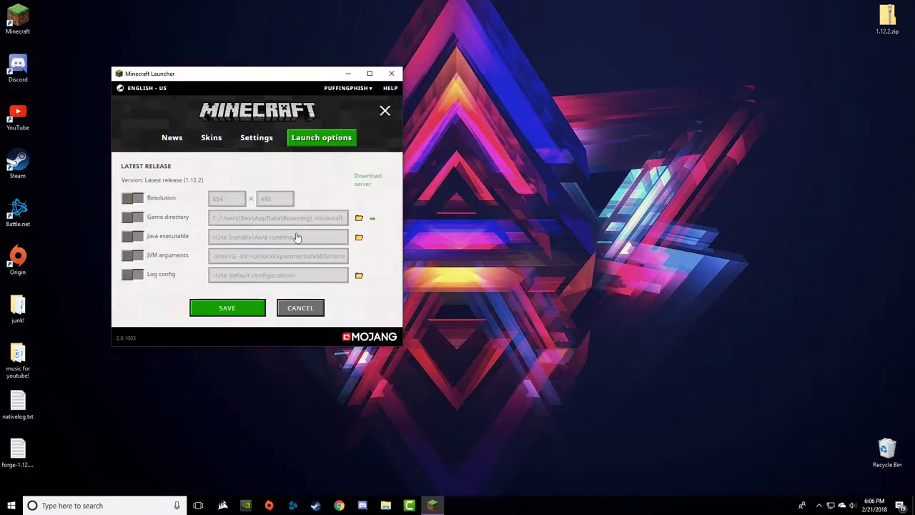
click(372, 220)
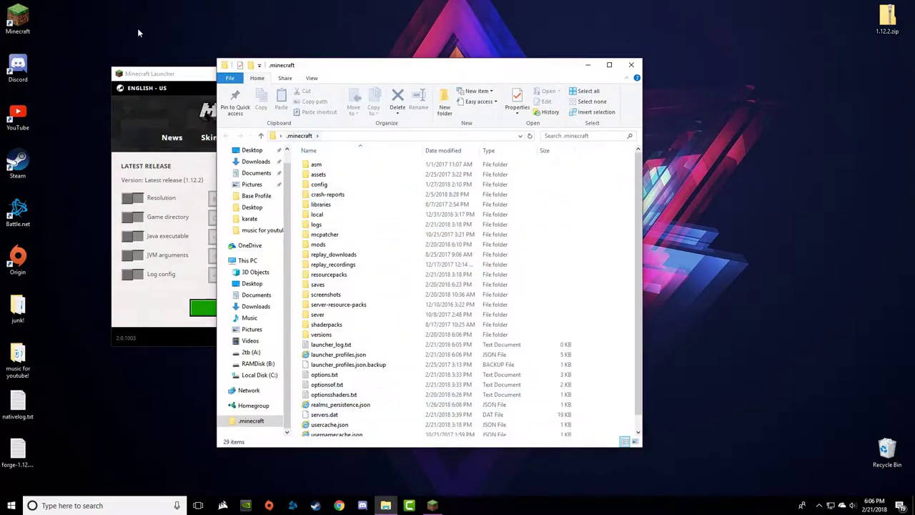
Step: Close the launcher, open versions\1.12.2 in .minecraft, and select 1.12.2.jar
click(191, 76)
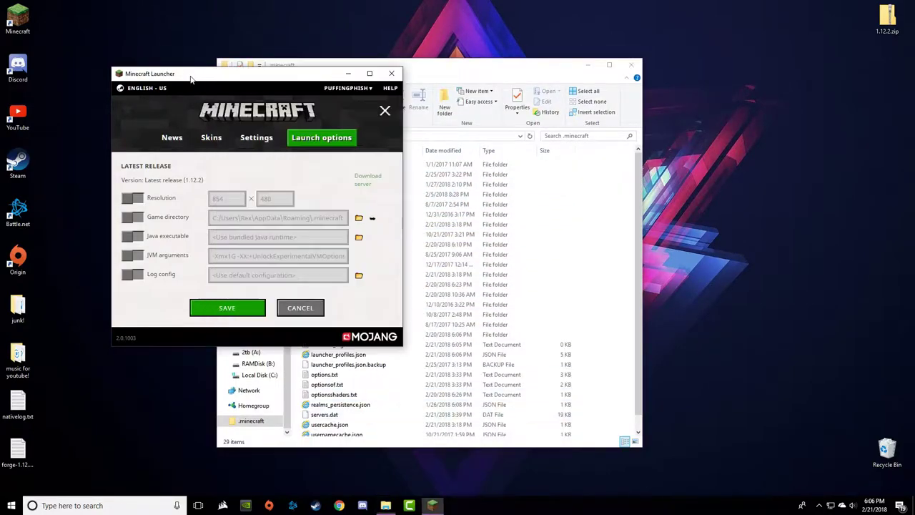
click(391, 75)
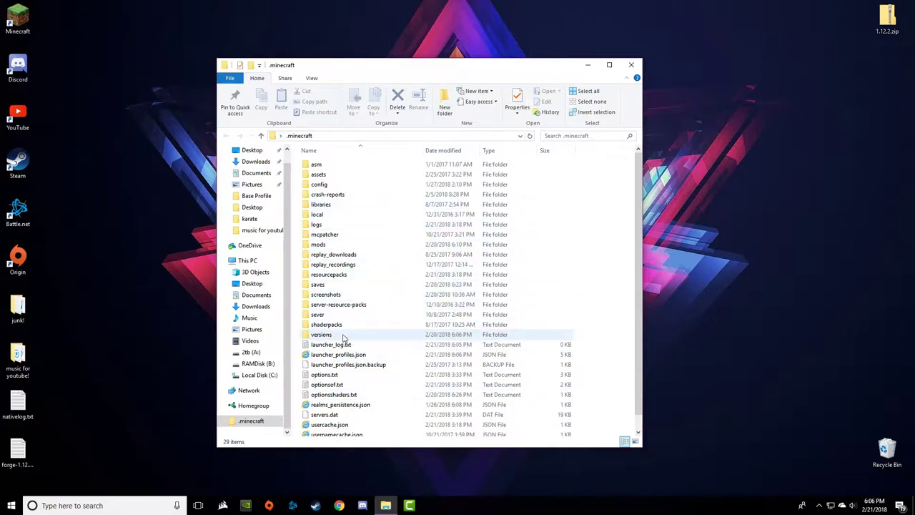
double_click(369, 336)
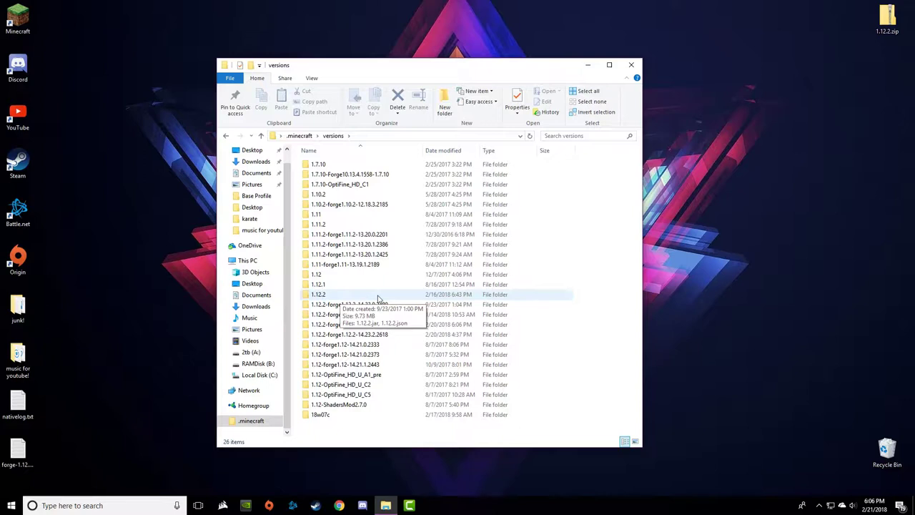
click(338, 299)
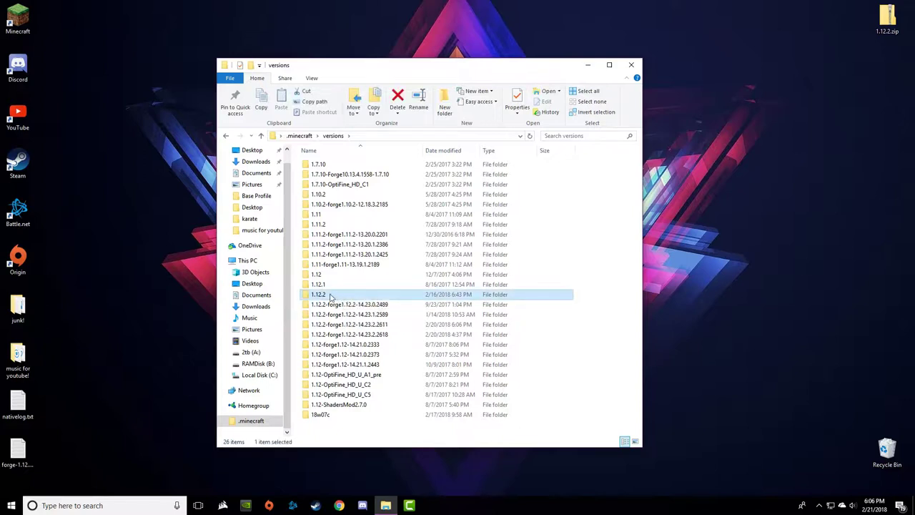
double_click(355, 301)
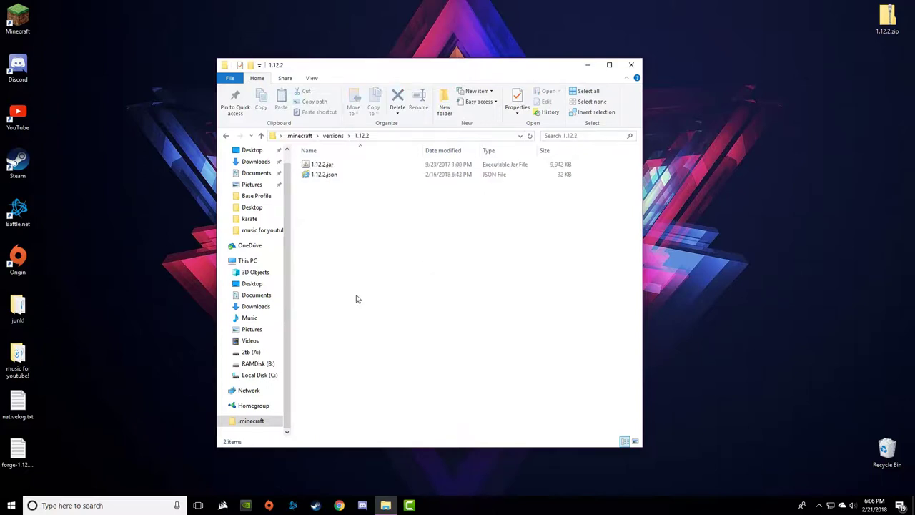
click(357, 167)
Step: Copy 1.12.2.jar, close Explorer, and paste the copy onto the desktop near the centre
right_click(357, 167)
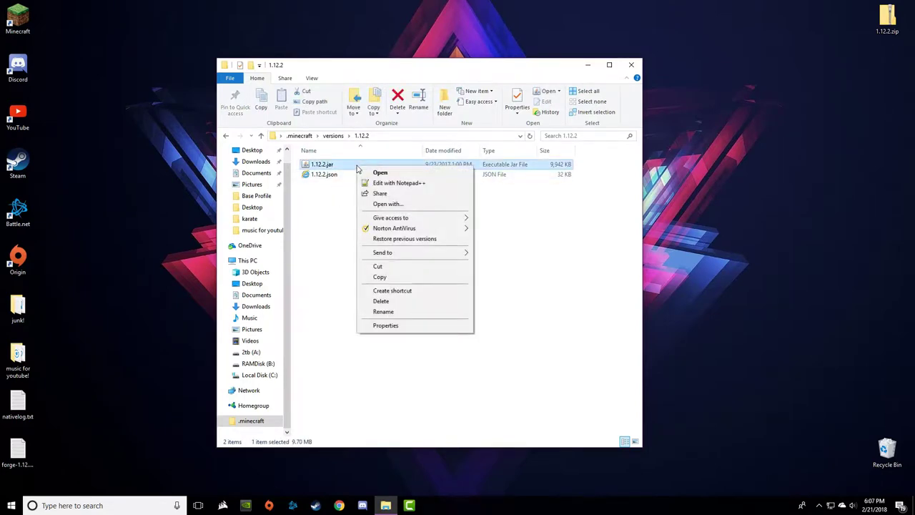
click(409, 278)
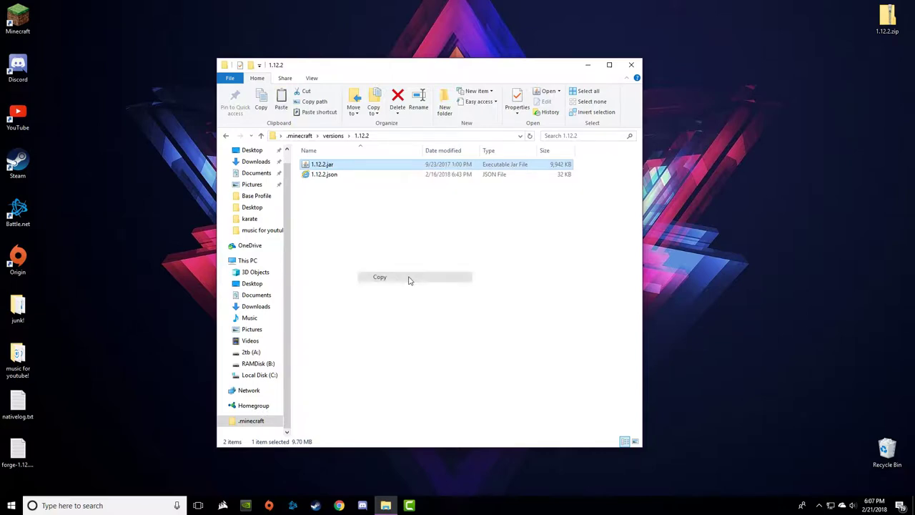
click(633, 65)
right_click(501, 107)
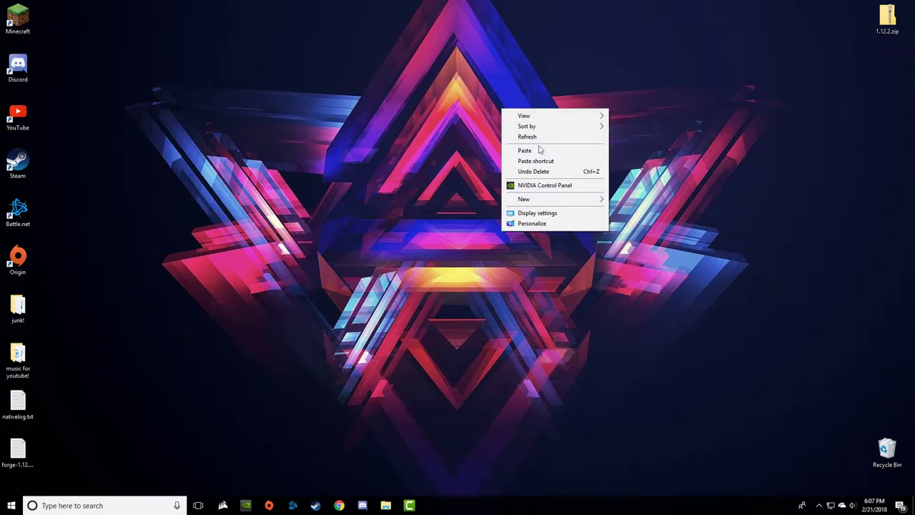
click(548, 150)
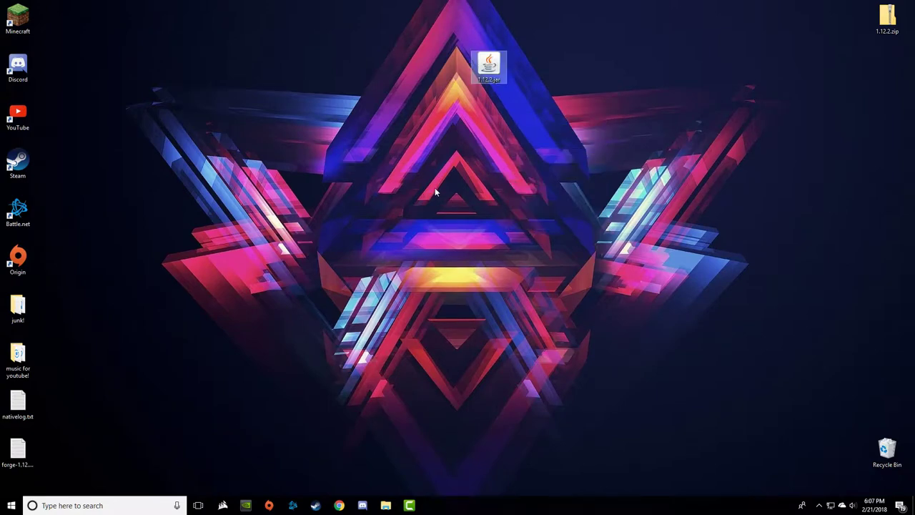
drag(492, 72, 429, 176)
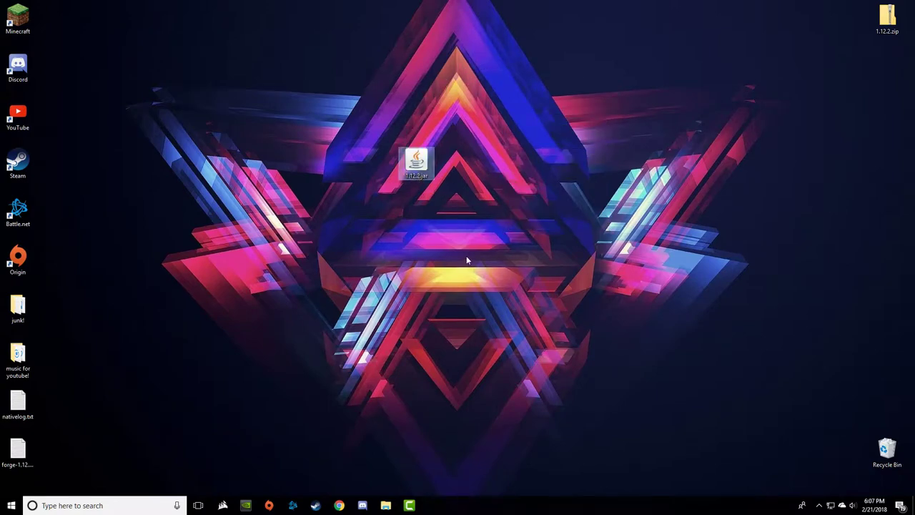
Step: Rename the desktop jar's extension from .jar to .zip, confirming the extension change
right_click(418, 167)
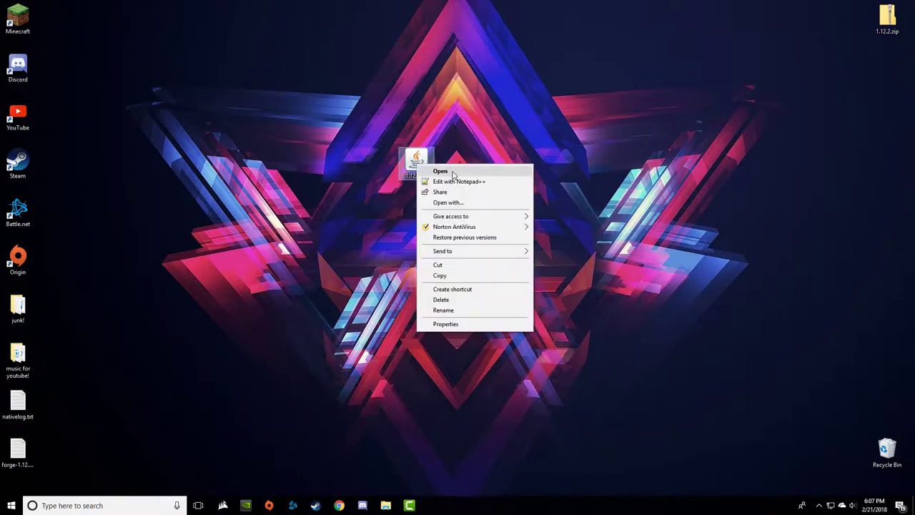
click(443, 310)
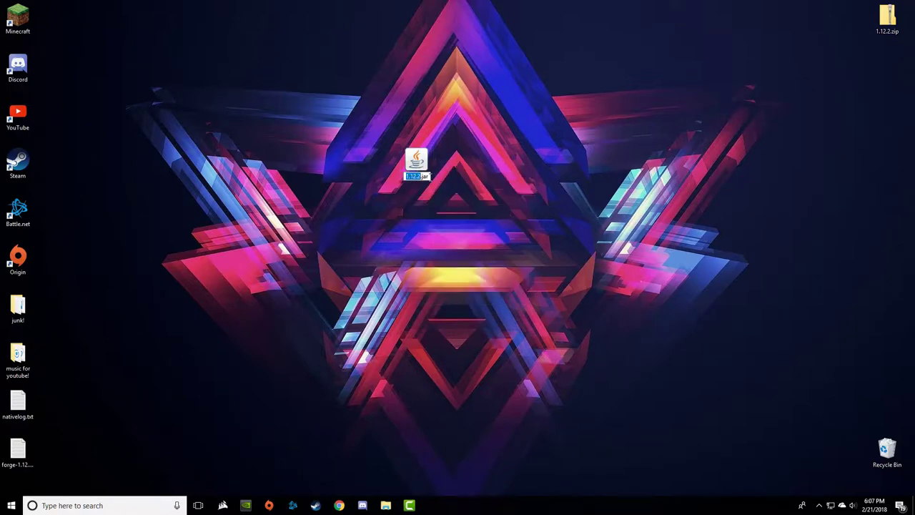
click(428, 176)
key(BackSpace)
key(BackSpace)
key(BackSpace)
key(BackSpace)
text(.zip)
key(Return)
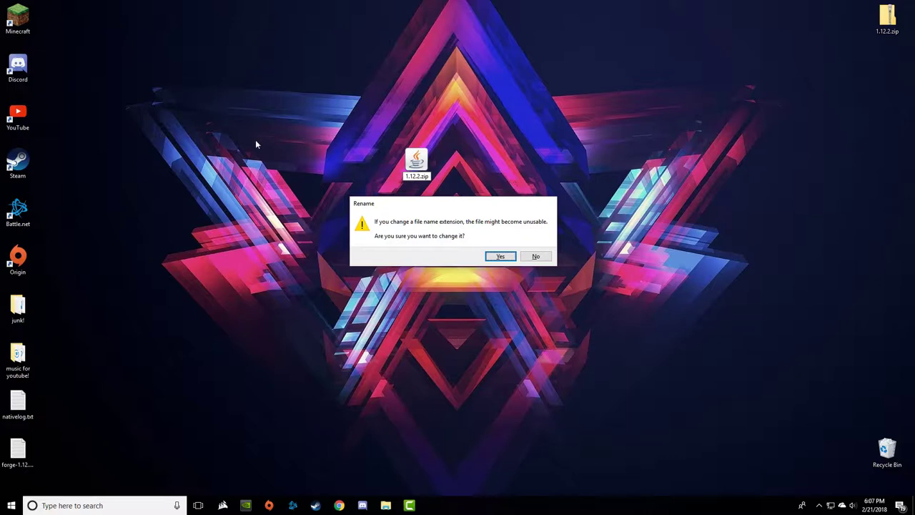
click(500, 257)
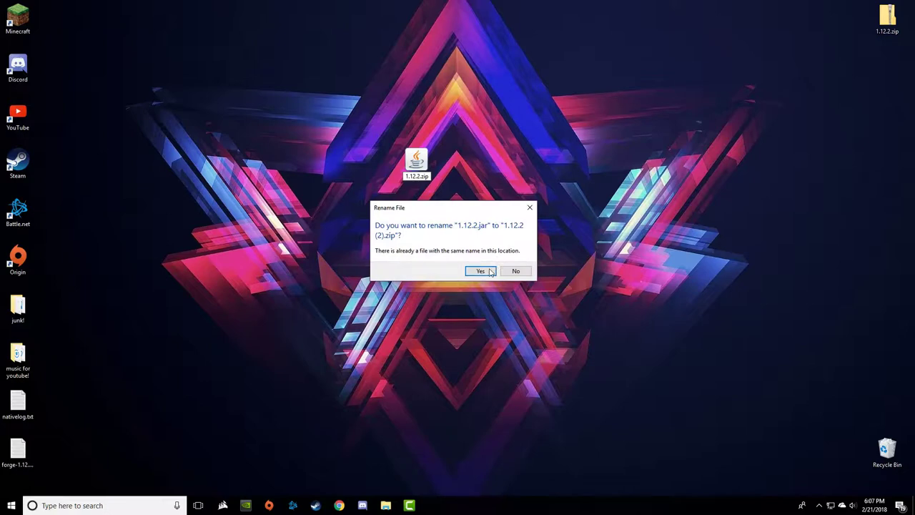
click(484, 272)
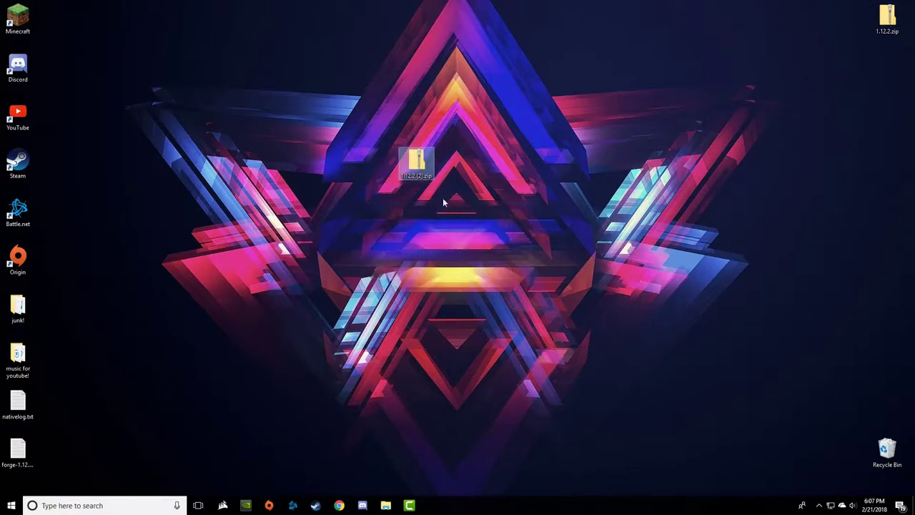
Step: Delete the duplicate '1.12.2 (2).zip' and move 1.12.2.zip to the desktop centre
right_click(404, 151)
click(453, 333)
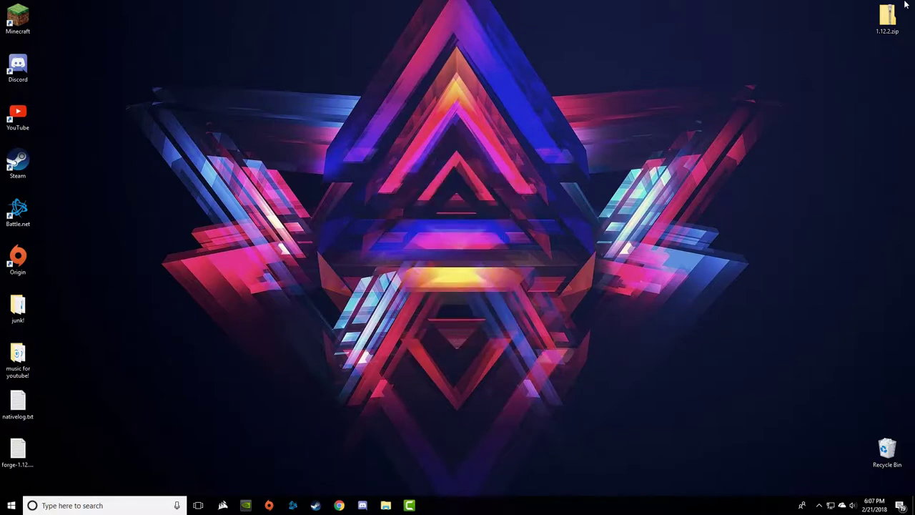
drag(890, 14, 421, 225)
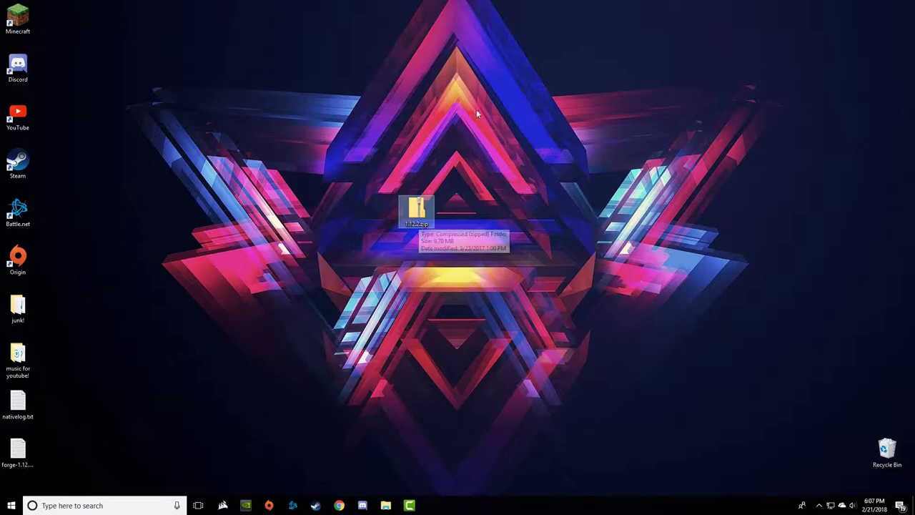
click(414, 267)
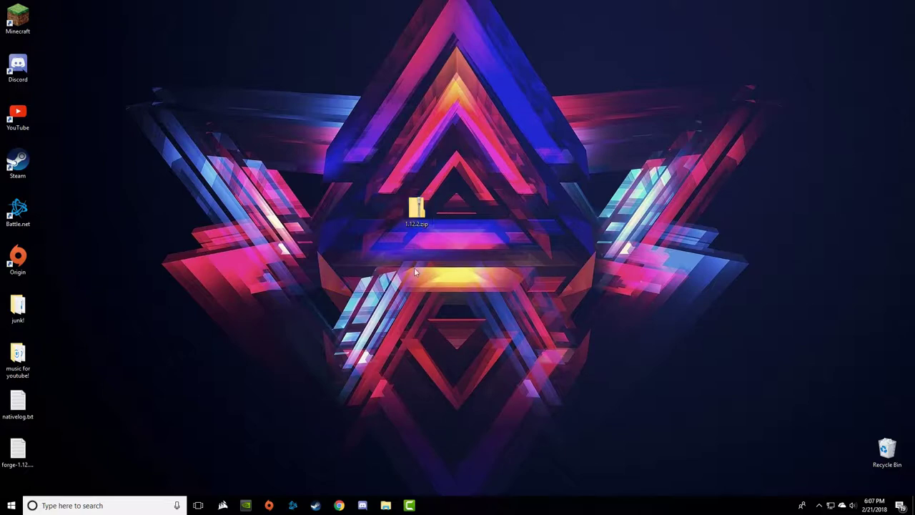
click(427, 226)
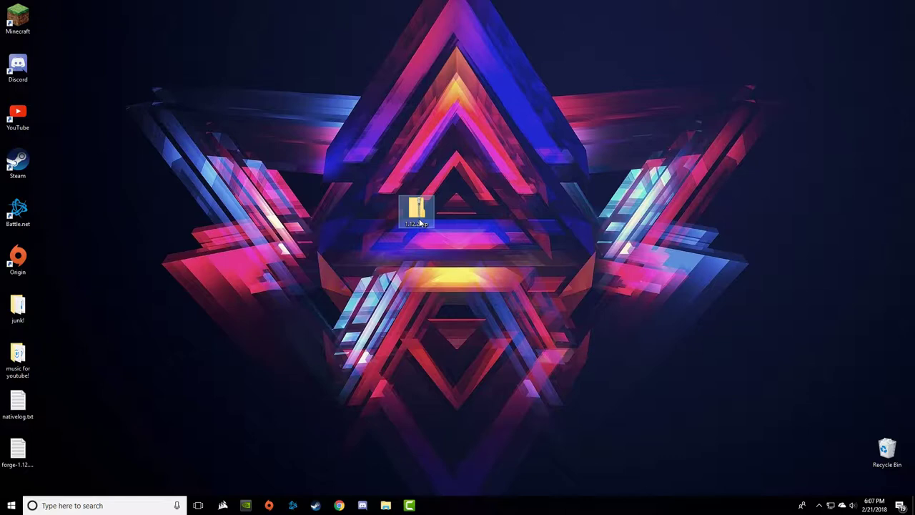
Step: Open 1.12.2.zip in File Explorer and scroll through its folders and class files
double_click(420, 216)
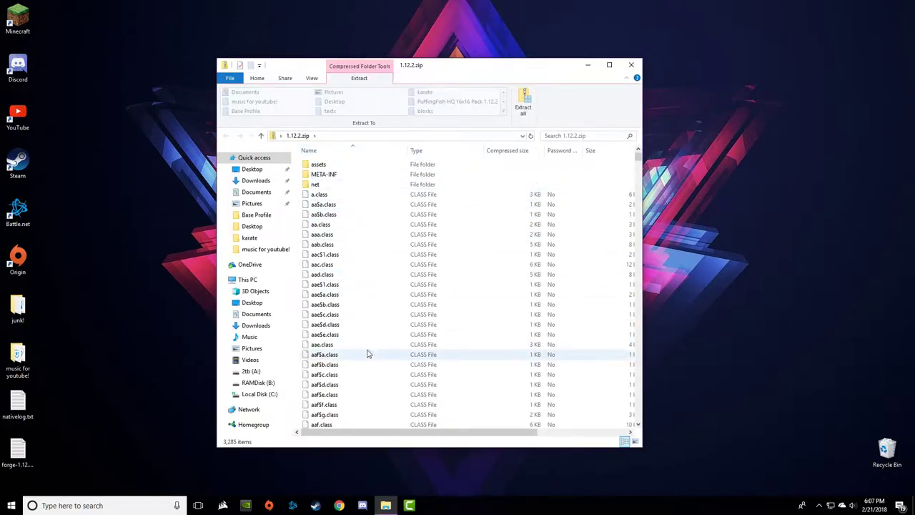
scroll(369, 341, down, 2)
scroll(372, 324, up, 2)
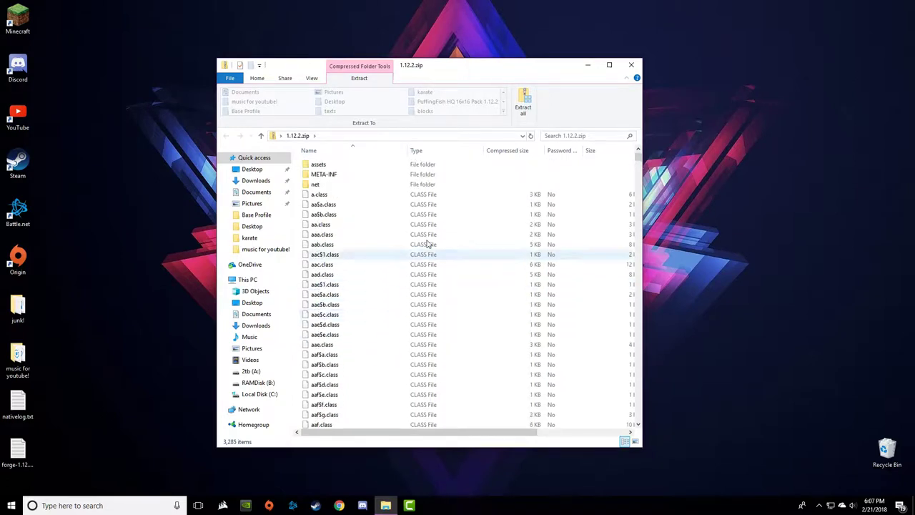
right_click(373, 168)
Step: Copy the assets folder from the 1.12.2.zip root and close the archive window
click(344, 165)
double_click(344, 165)
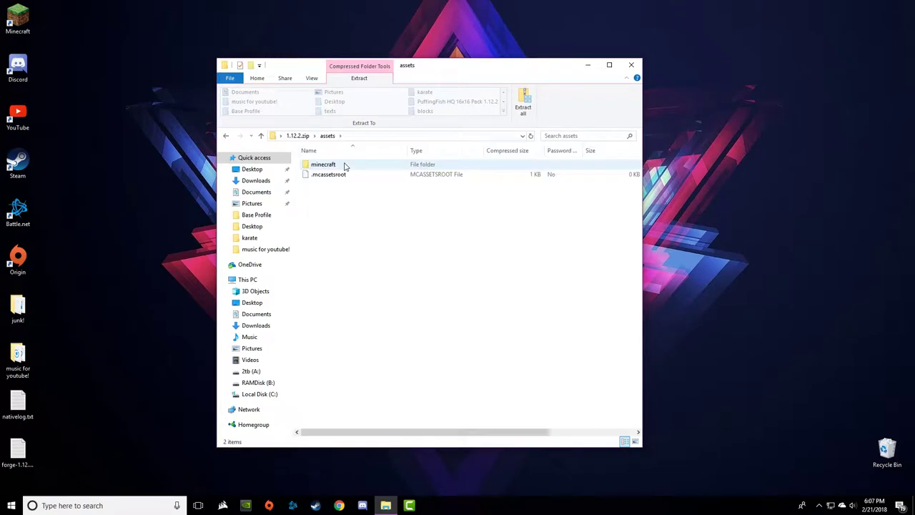
click(299, 136)
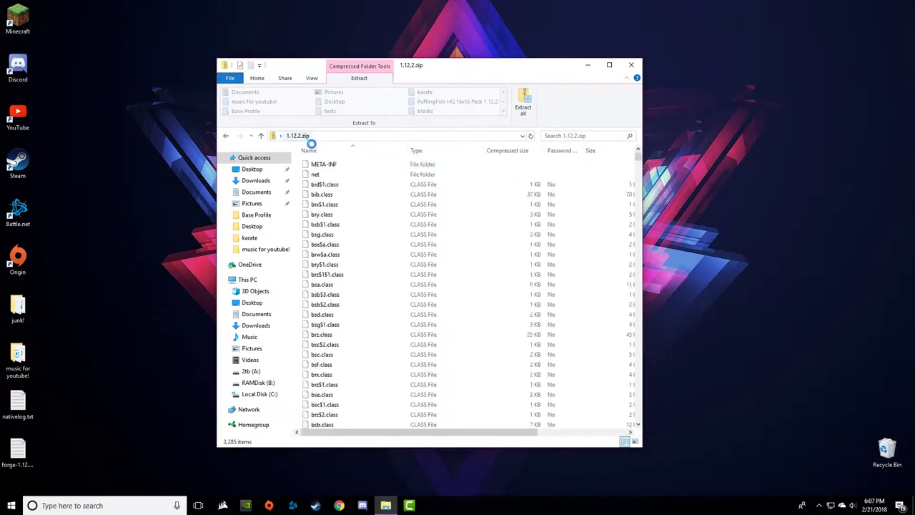
right_click(313, 164)
click(355, 207)
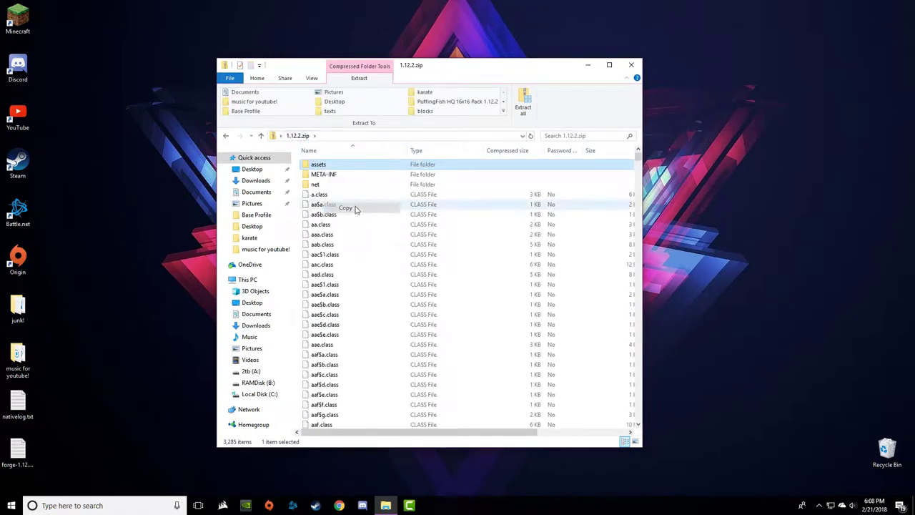
click(631, 65)
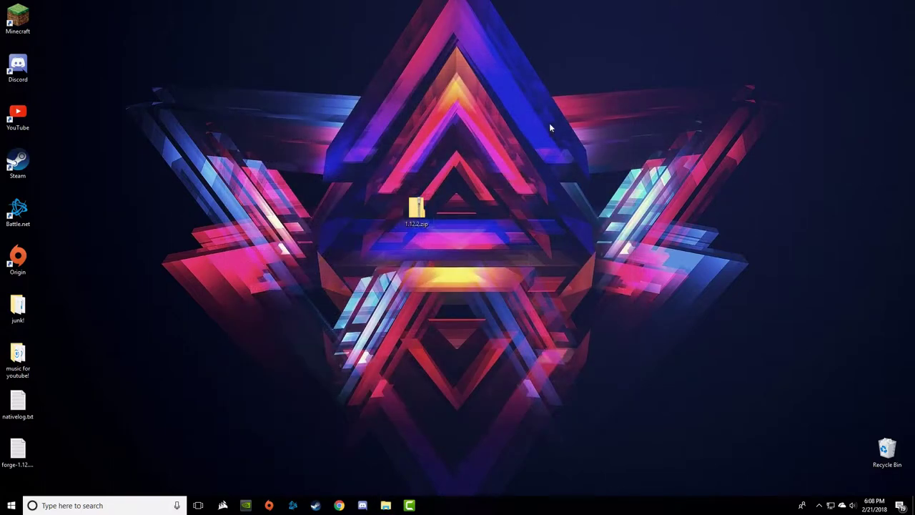
Step: Paste the assets folder onto the desktop and rearrange the desktop icons
right_click(549, 123)
click(584, 167)
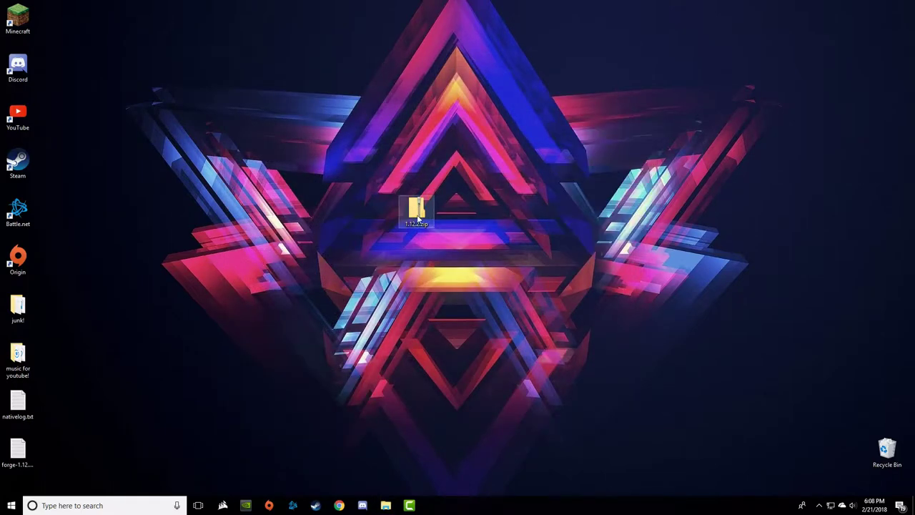
drag(437, 123, 292, 67)
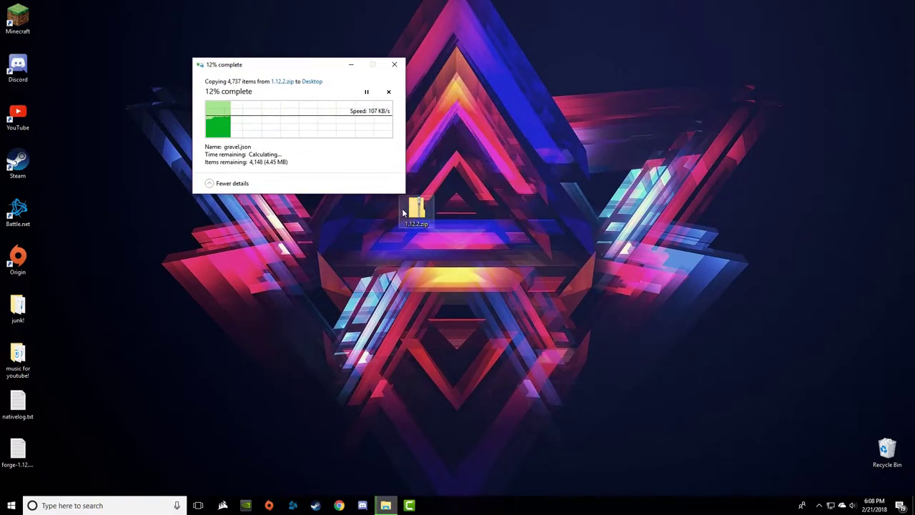
drag(404, 213, 379, 190)
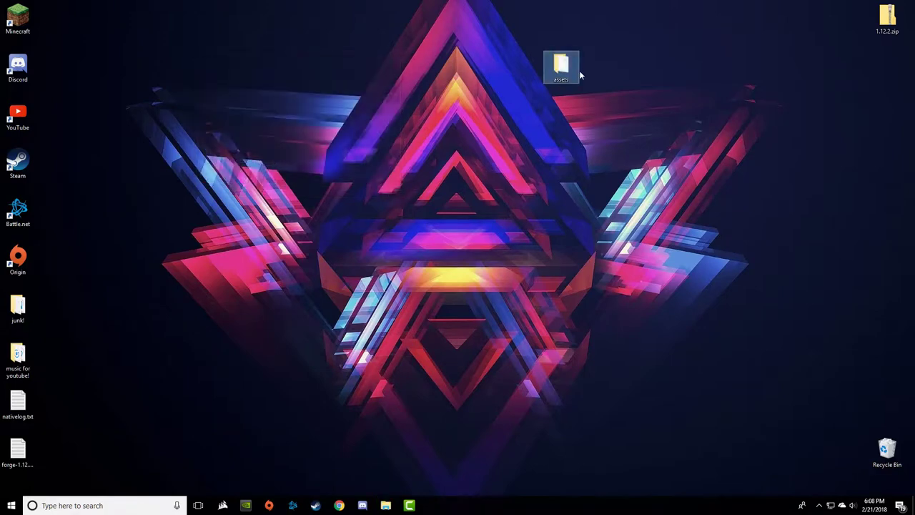
drag(577, 74, 293, 168)
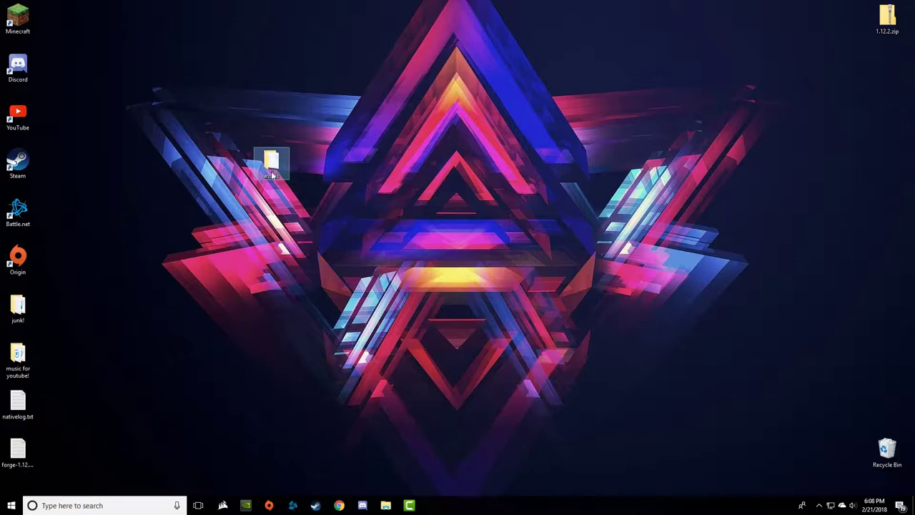
Step: In the copied assets folder, delete .mcassetsroot and open the minecraft folder
double_click(272, 166)
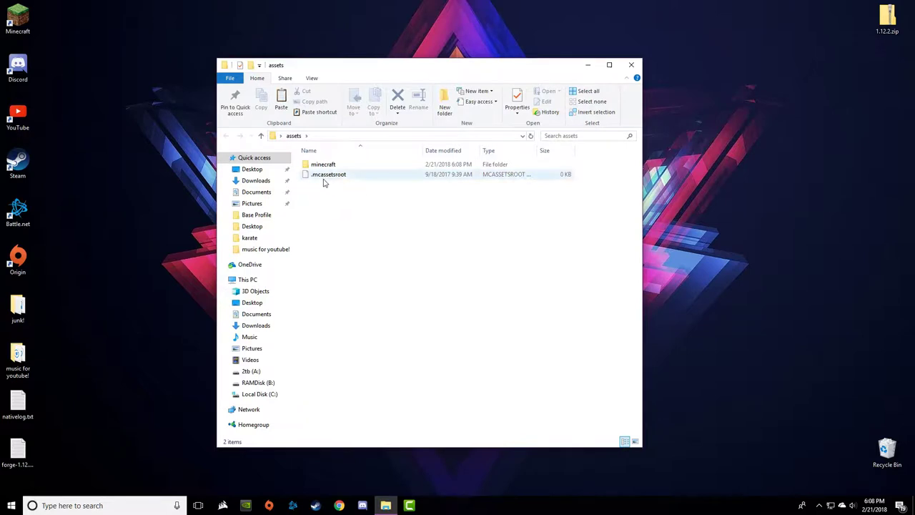
right_click(323, 179)
click(348, 301)
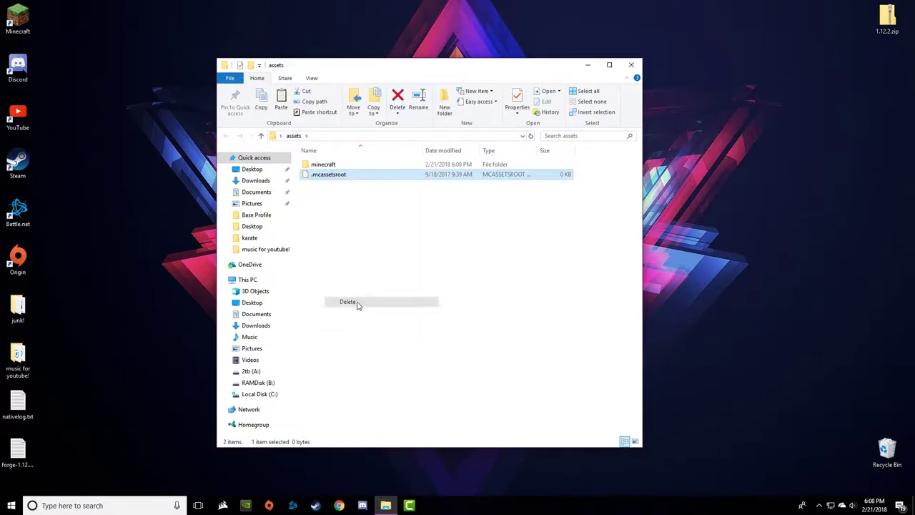
click(343, 166)
click(344, 167)
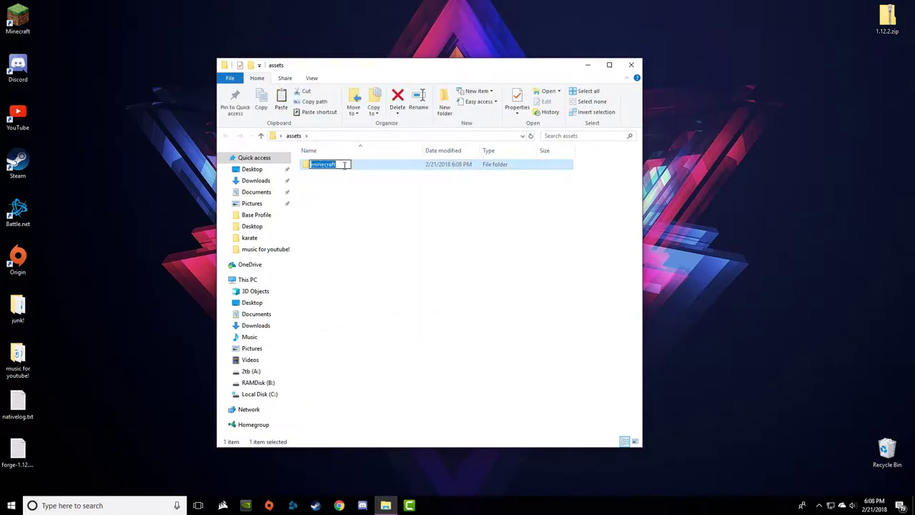
double_click(365, 169)
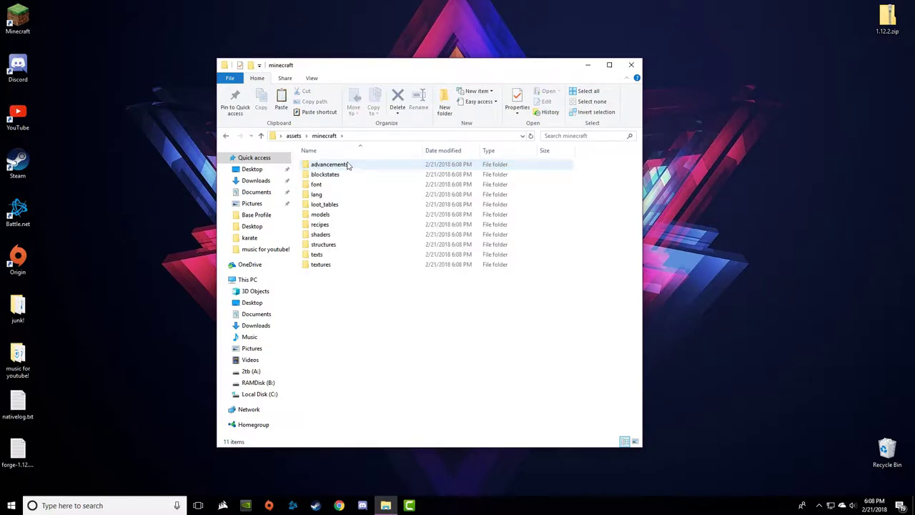
Step: Delete the loot_tables, structures and recipes folders from assets\minecraft
right_click(351, 208)
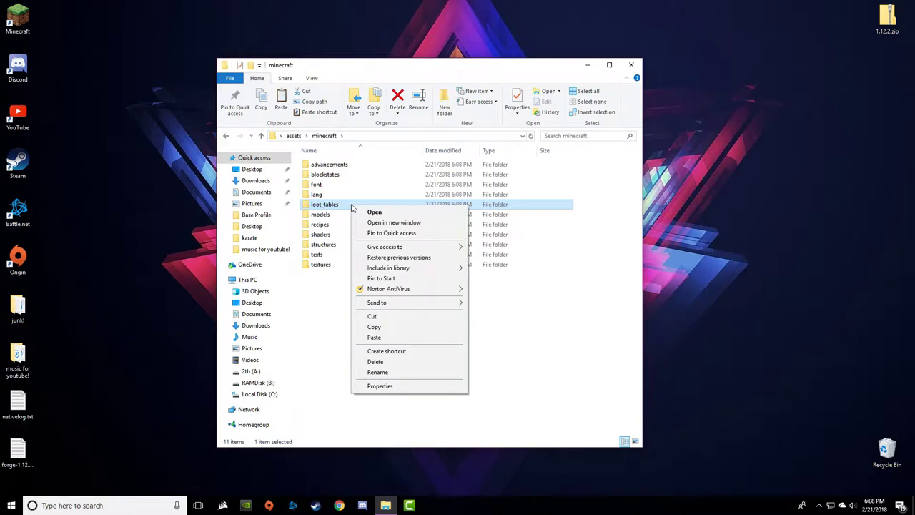
click(396, 363)
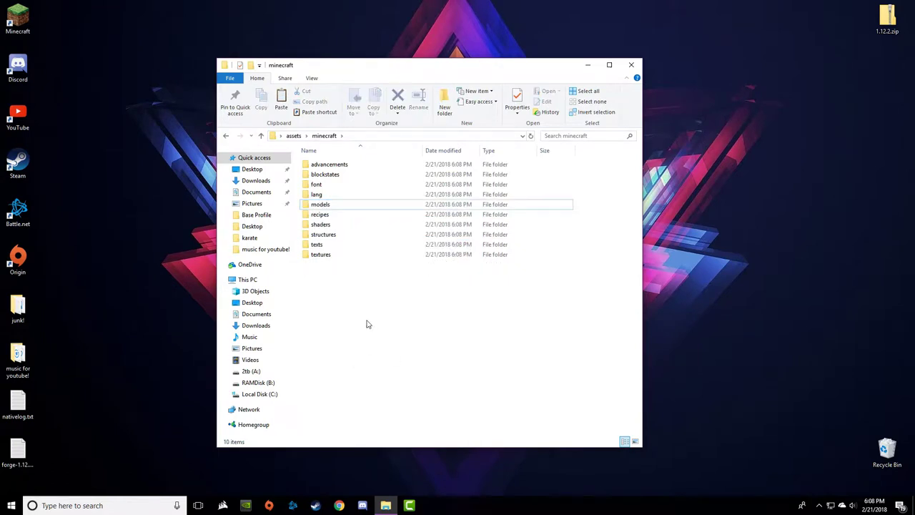
right_click(339, 234)
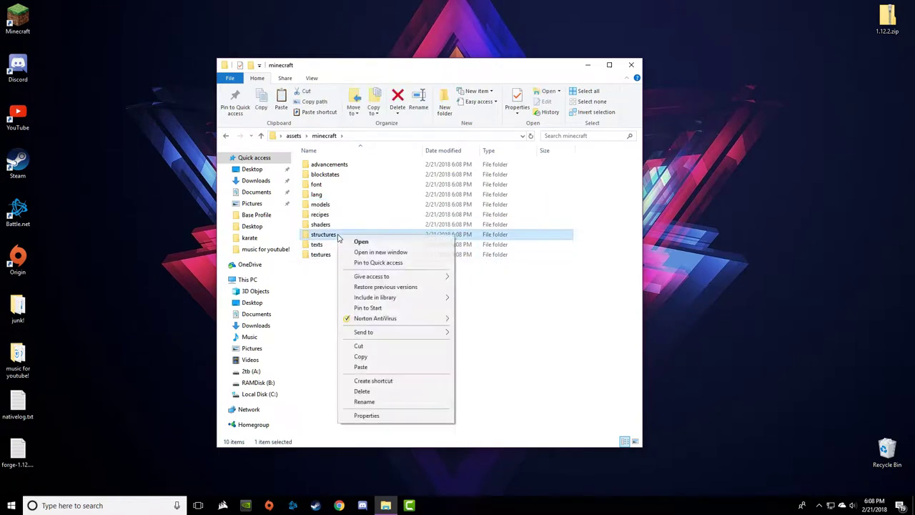
click(381, 393)
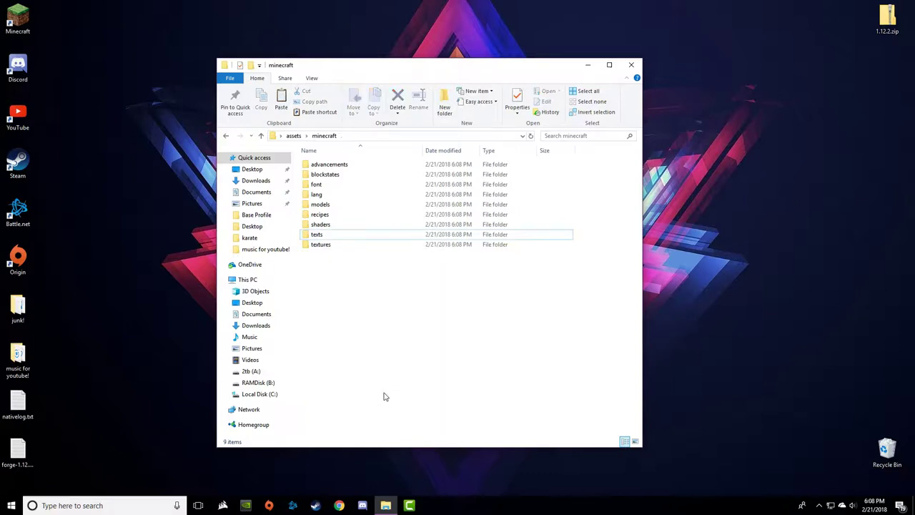
drag(324, 292, 330, 229)
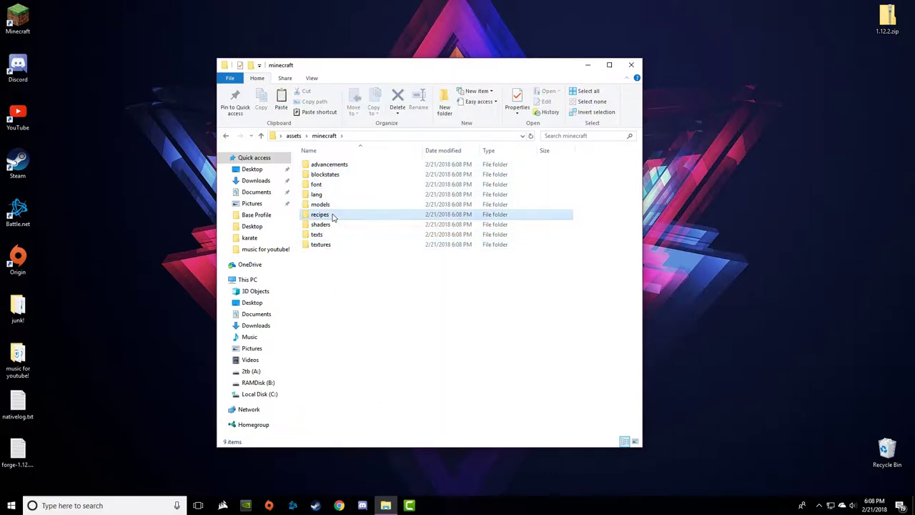
right_click(334, 215)
click(377, 371)
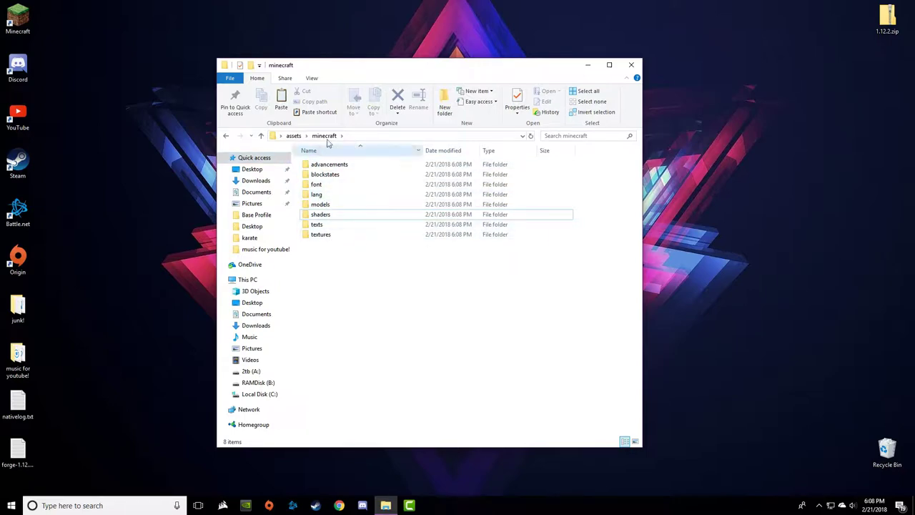
Step: Return to assets, close the Explorer window, and move the assets icon higher on the desktop
click(293, 135)
click(632, 65)
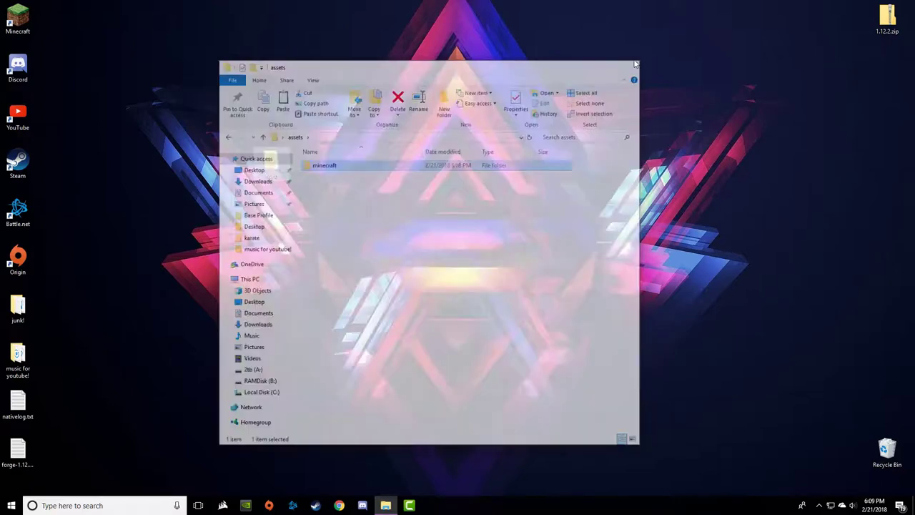
drag(266, 163, 222, 85)
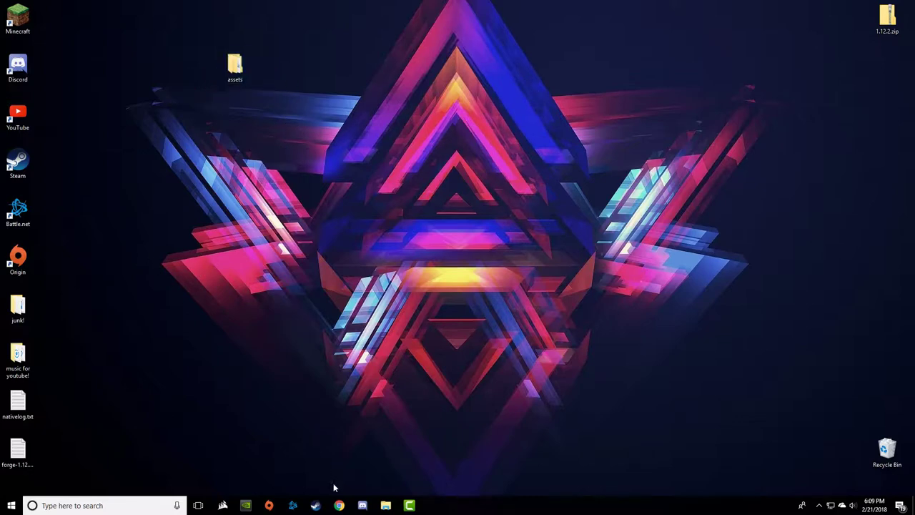
Step: Search Google for 'minecraft forge' in Chrome and open the official Forge downloads site
click(340, 505)
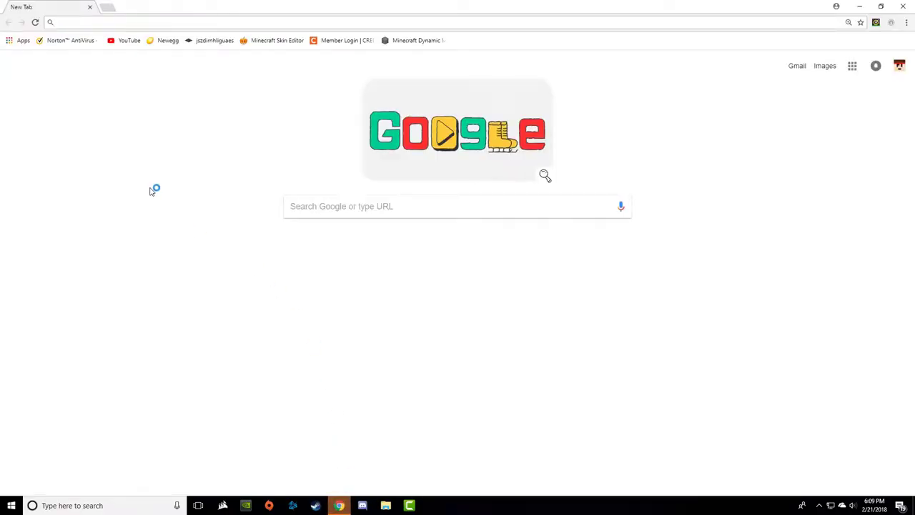
click(113, 7)
click(87, 8)
text(mik=)
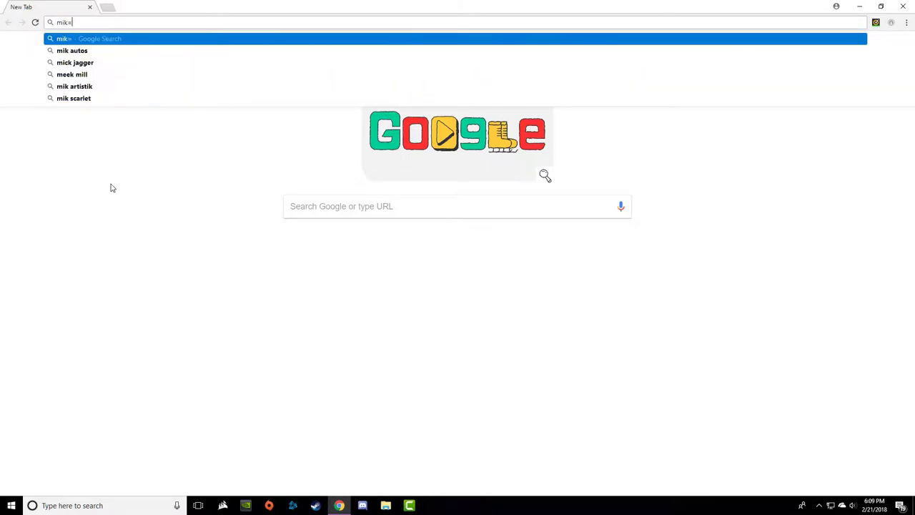
key(BackSpace)
key(BackSpace)
text(n)
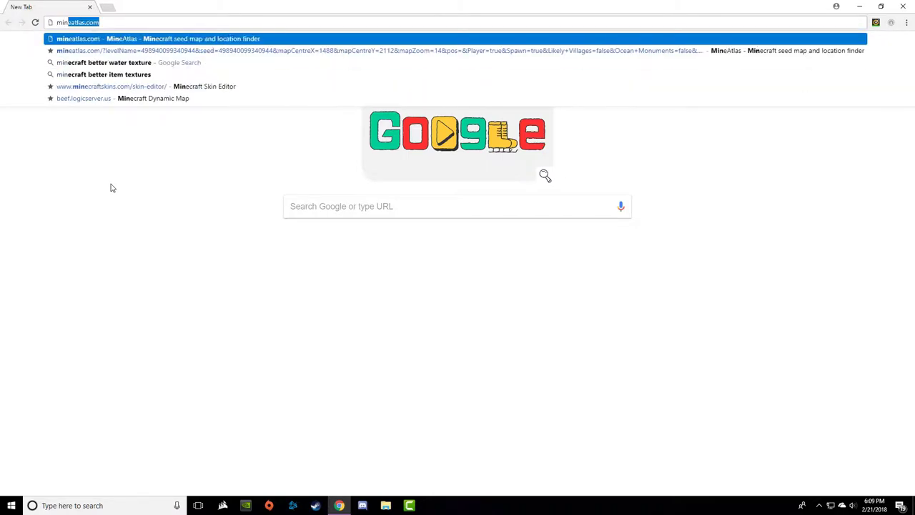
text(ecraft)
text( forge)
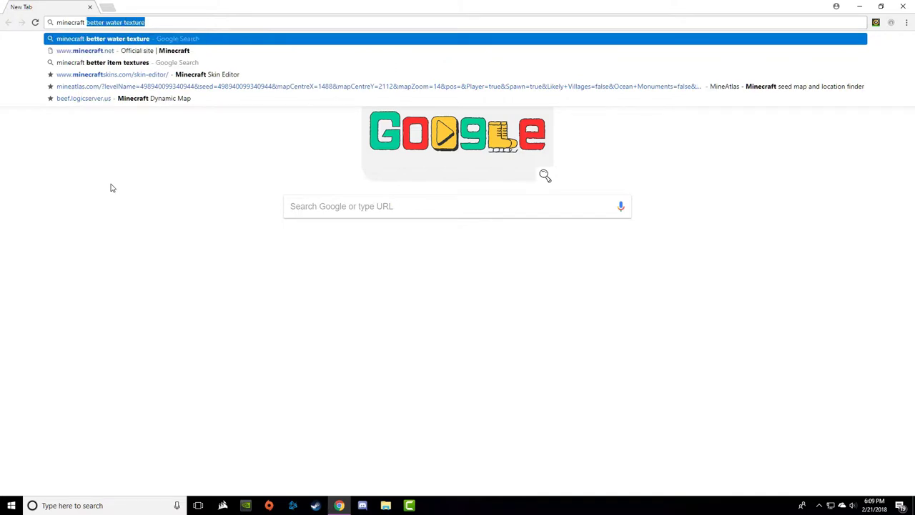
key(Return)
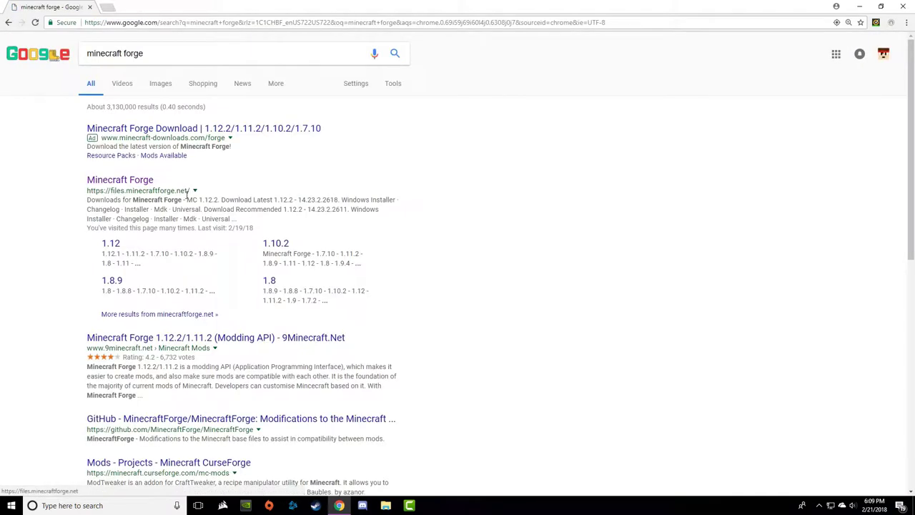
click(122, 182)
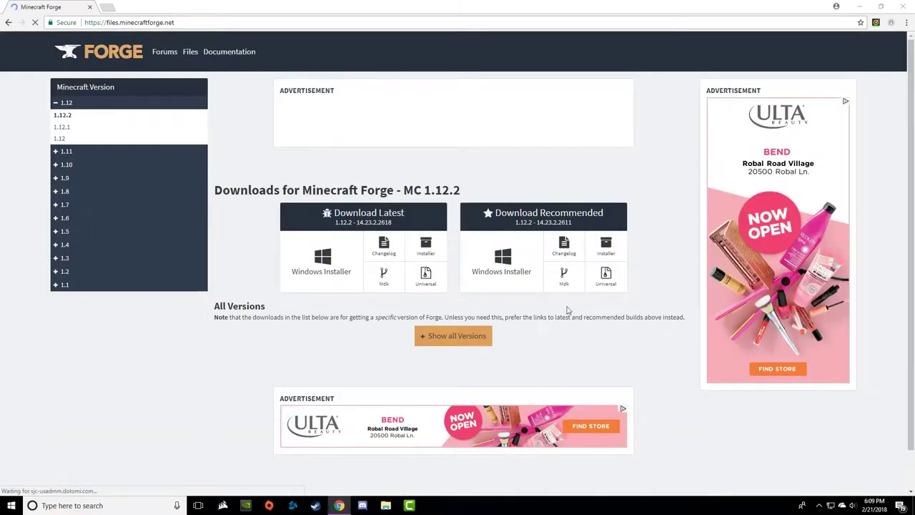
Step: Highlight the 1.12.2 version in the Forge downloads heading, briefly toggling the 1.11 list
mouse_move(423, 190)
mouse_down()
mouse_move(468, 199)
mouse_move(419, 189)
mouse_up()
click(475, 190)
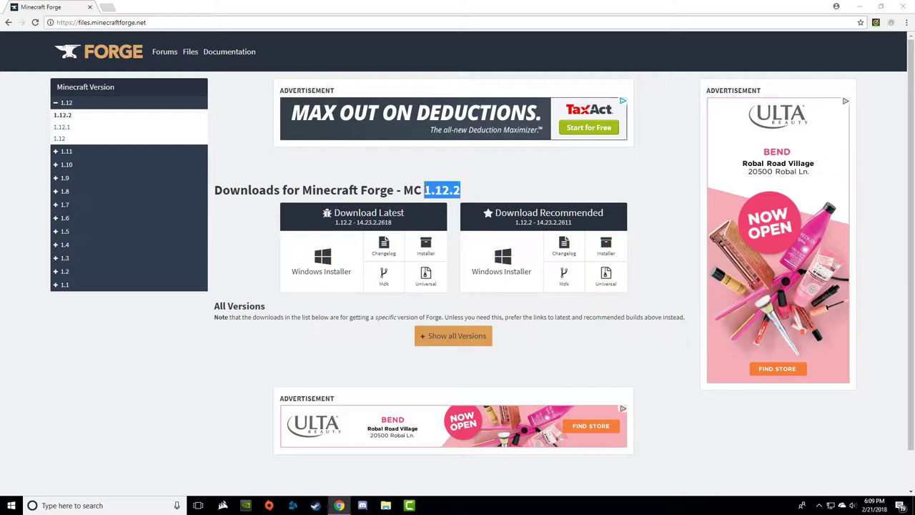
click(4, 184)
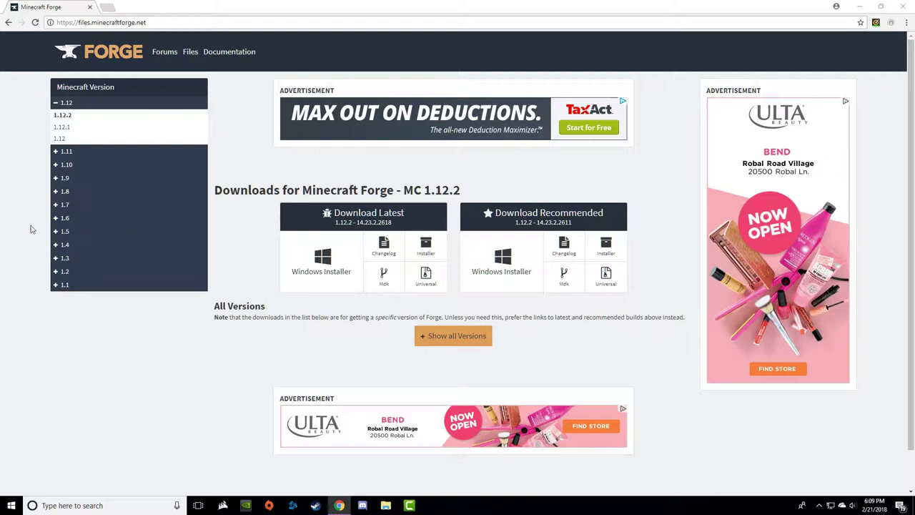
double_click(56, 154)
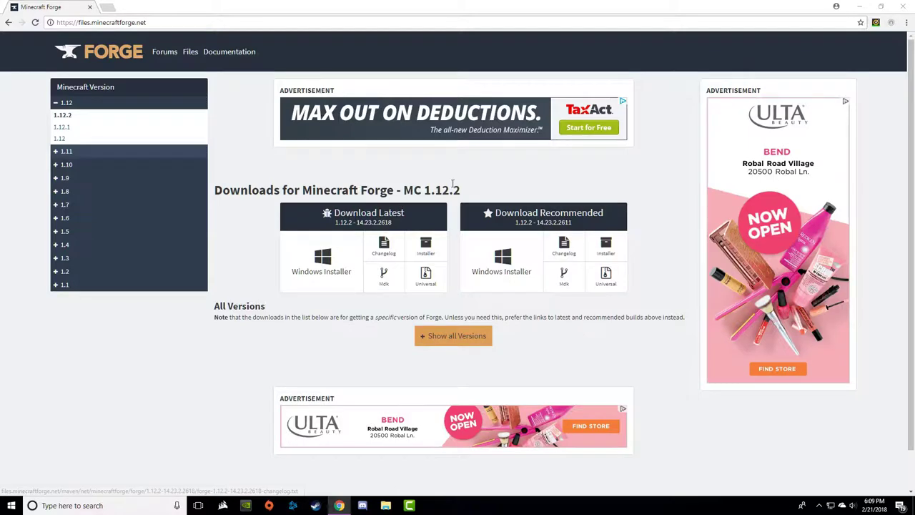
drag(424, 196, 465, 190)
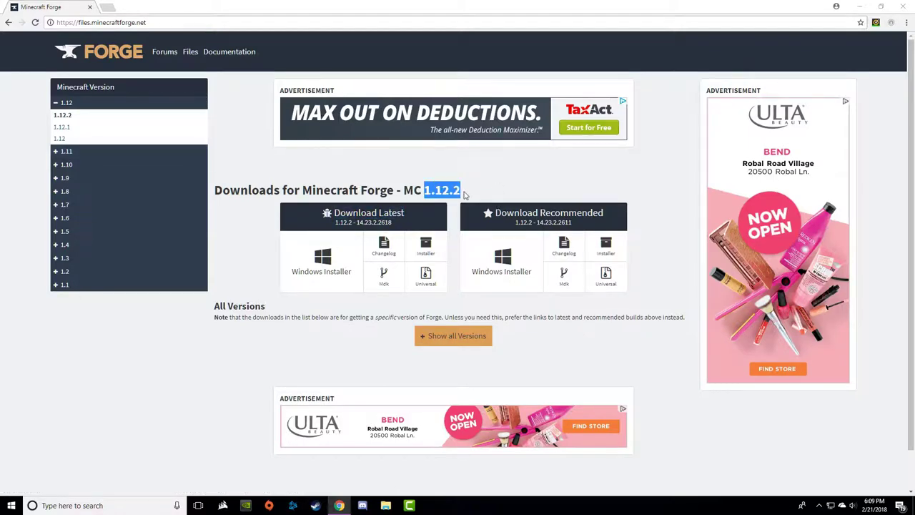
click(499, 189)
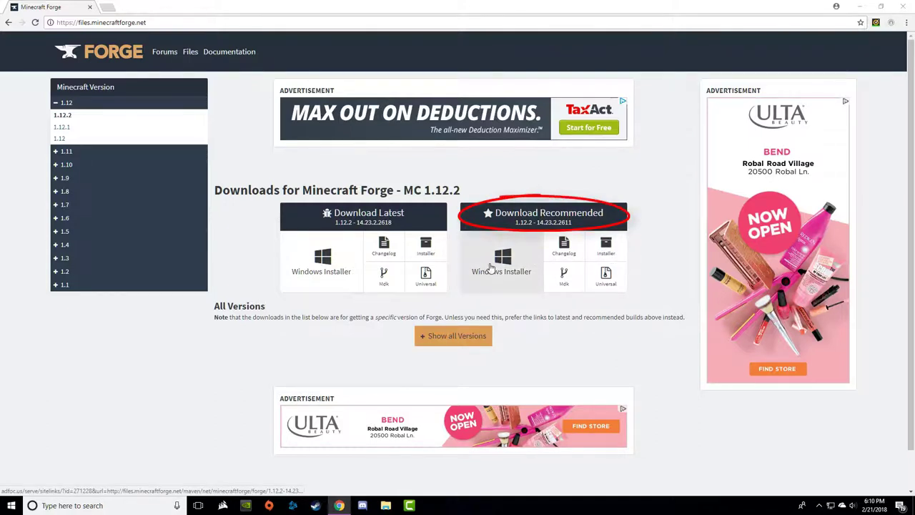
Step: Download forge-1.12.2-14.23.2.2611-installer.jar, keep it, and show it in the Downloads folder
click(607, 247)
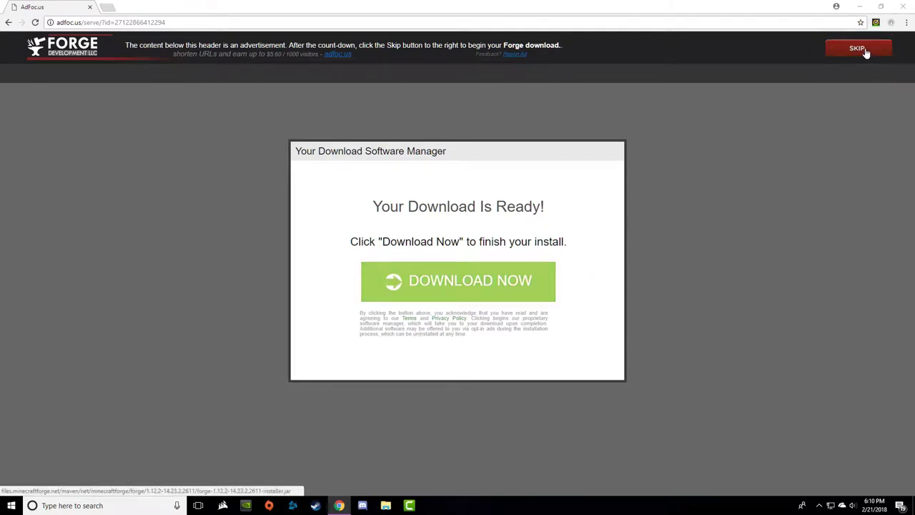
click(861, 50)
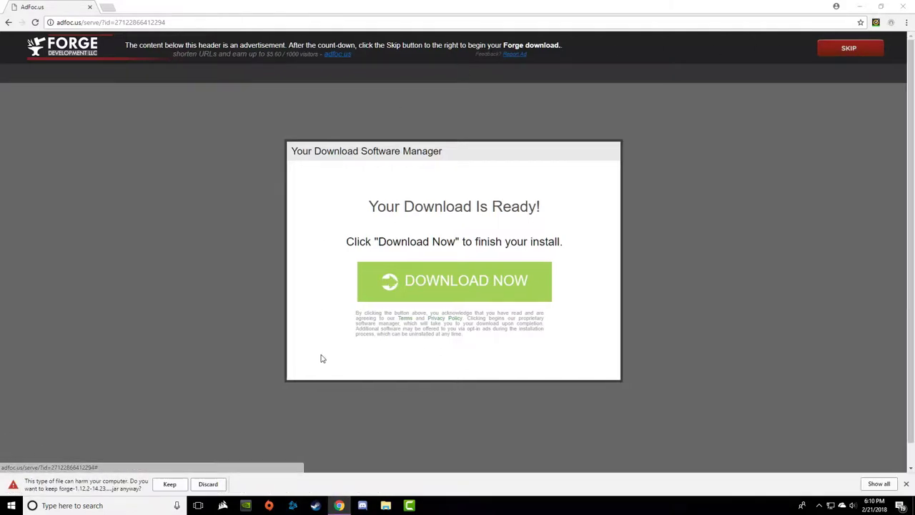
click(169, 485)
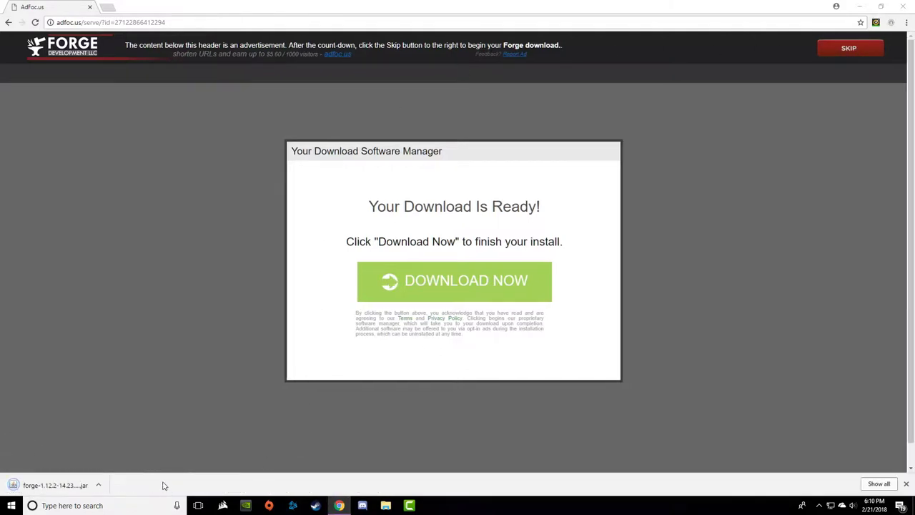
click(99, 485)
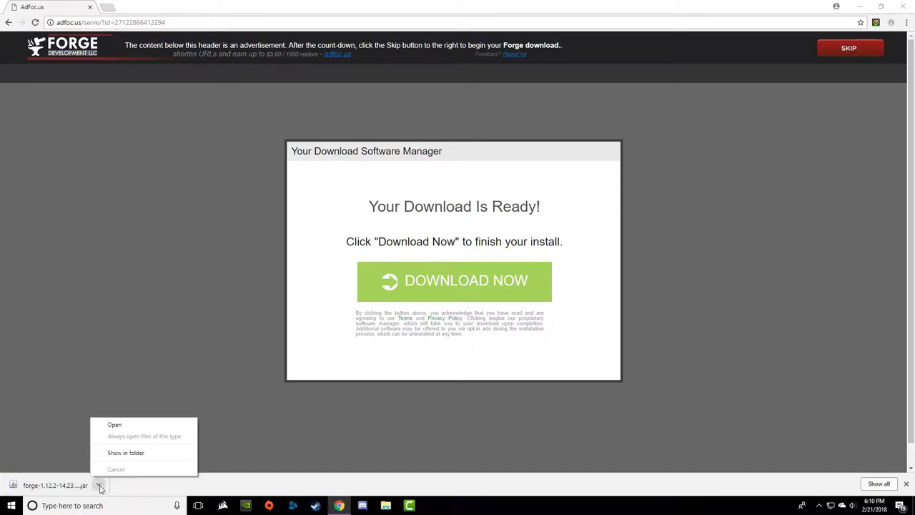
click(123, 453)
Step: Move forge-1.12.2-14.23.2.2611-installer.jar from Downloads to the desktop, then return to Chrome
click(861, 10)
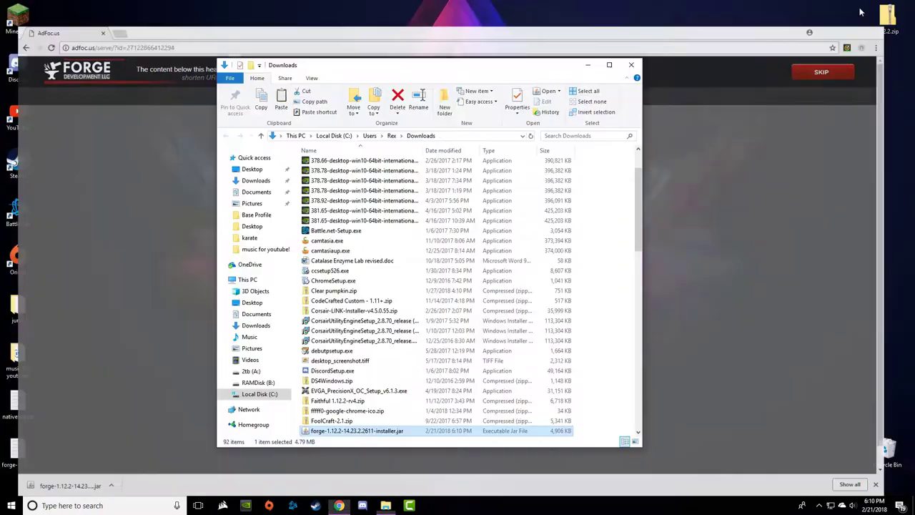
drag(304, 434, 343, 215)
click(632, 65)
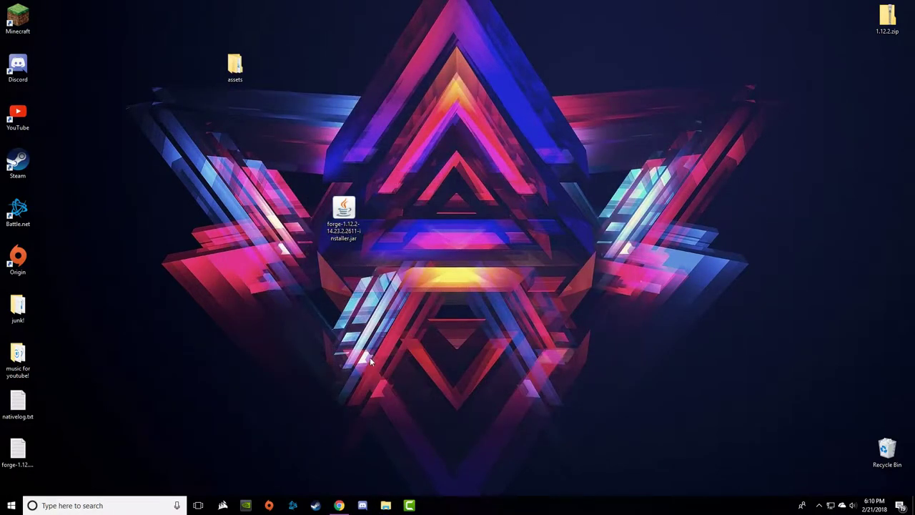
drag(276, 157, 406, 330)
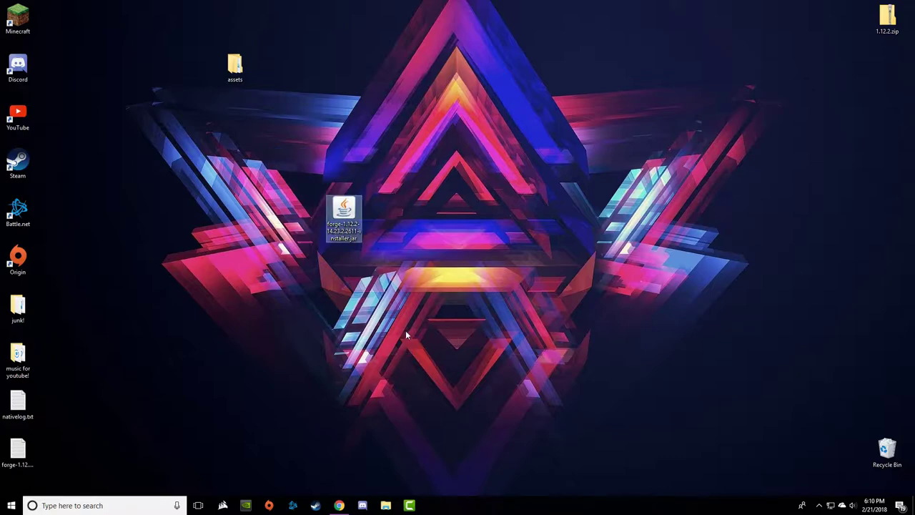
click(404, 331)
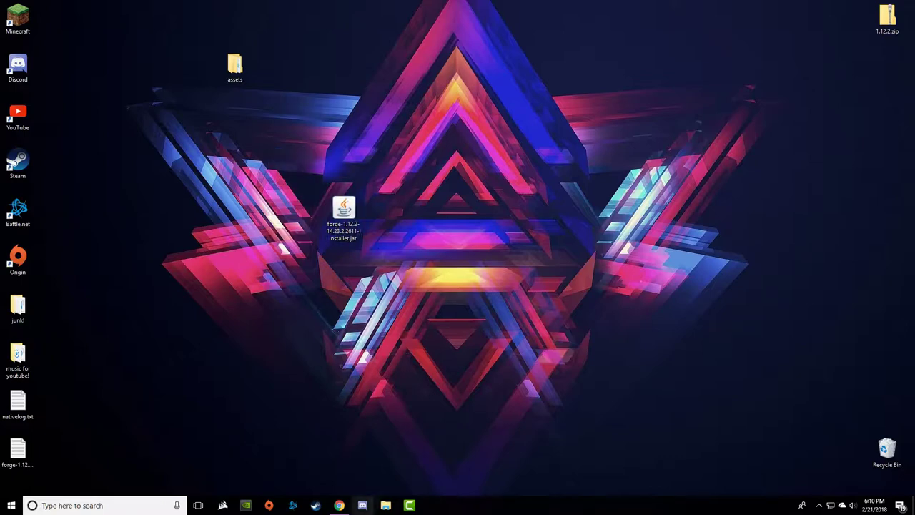
click(339, 506)
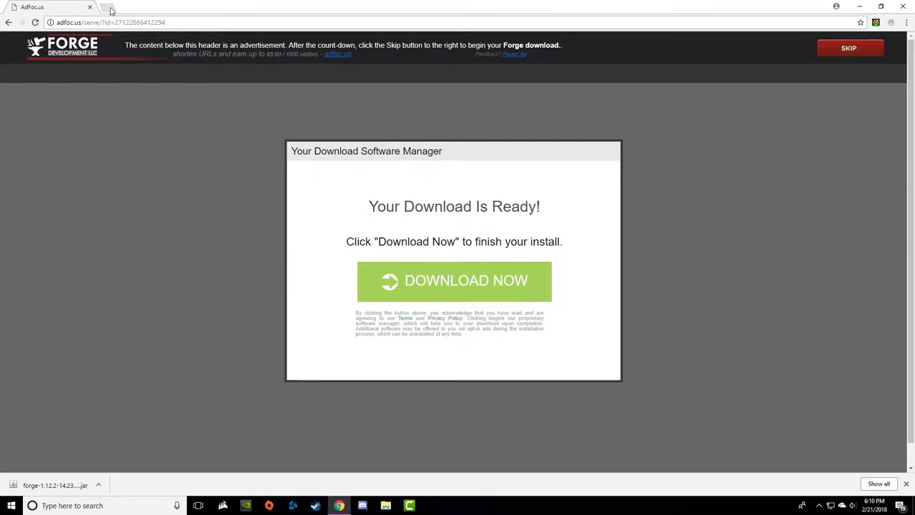
Step: Search 'minecraft optifine' in a new tab and open the optifine.net Downloads page
click(107, 8)
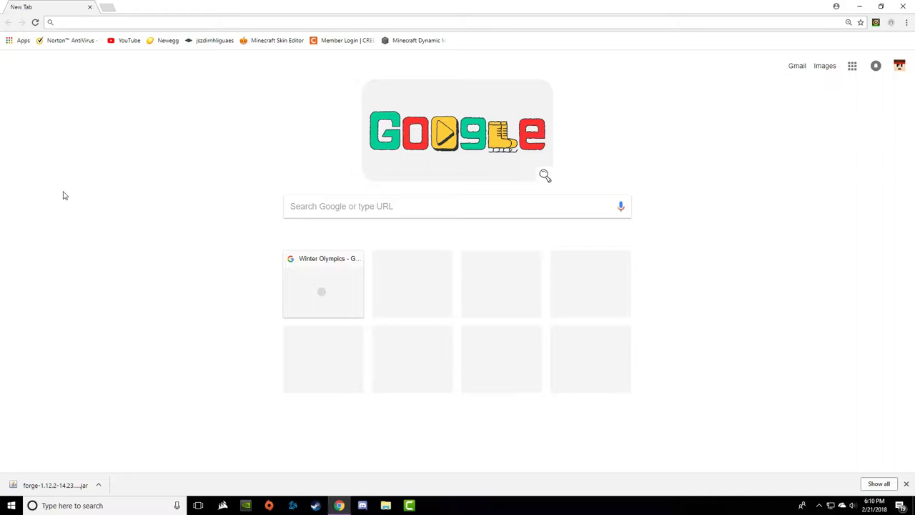
text(minecra)
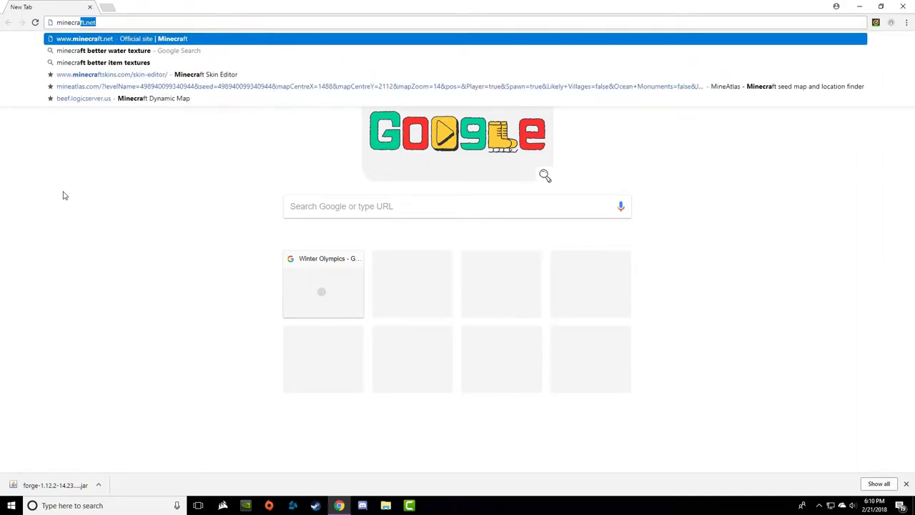
text(ft )
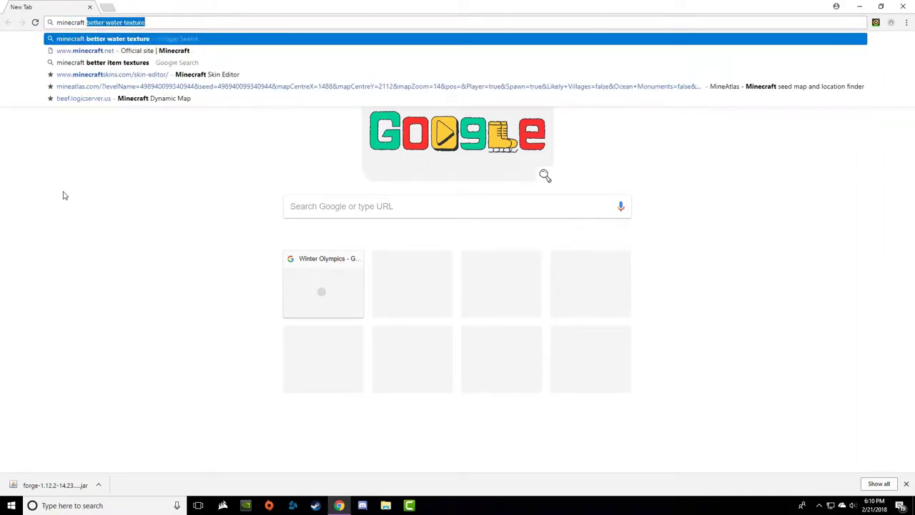
text(optifine)
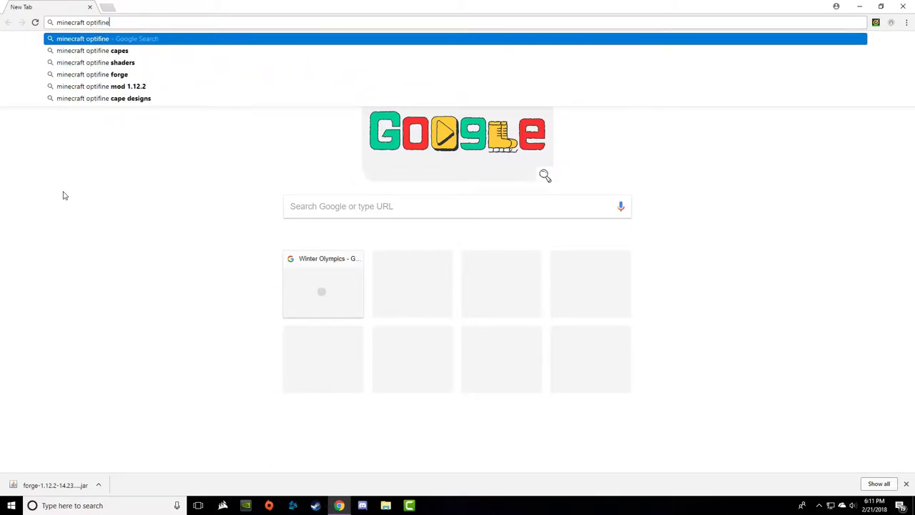
key(Return)
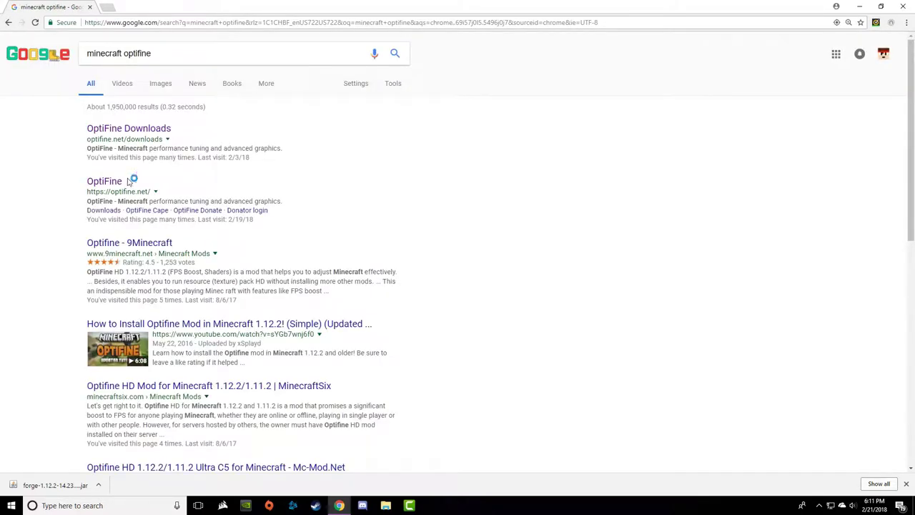
click(153, 136)
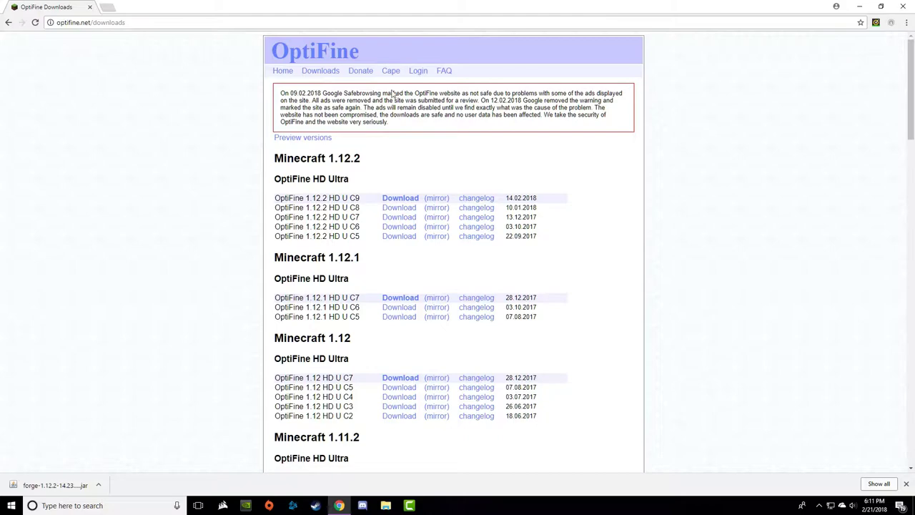
Step: Pick the OptiFine 1.12.2 HD U C9 download under the Minecraft 1.12.2 section
scroll(422, 249, down, 4)
scroll(423, 249, up, 4)
drag(330, 160, 411, 167)
click(369, 166)
click(398, 201)
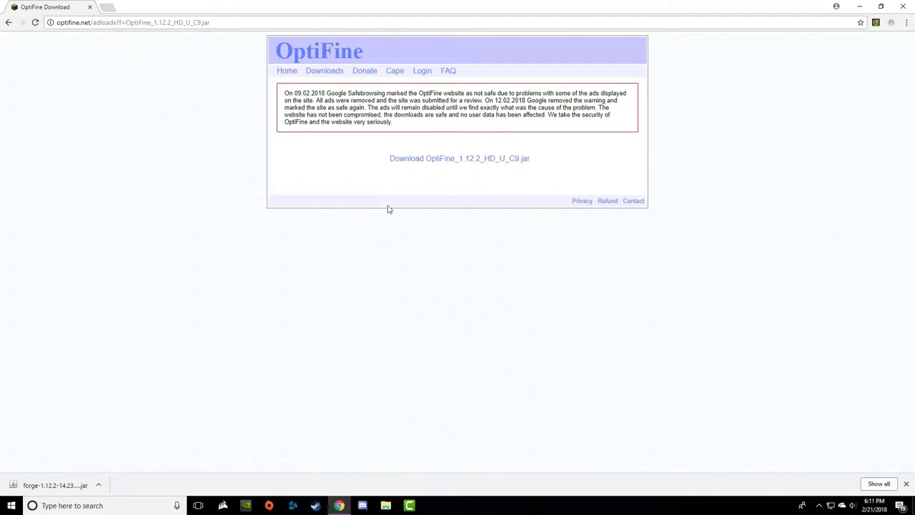
Step: Download OptiFine_1.12.2_HD_U_C9.jar, keep it despite the warning, and show it in its folder
click(449, 159)
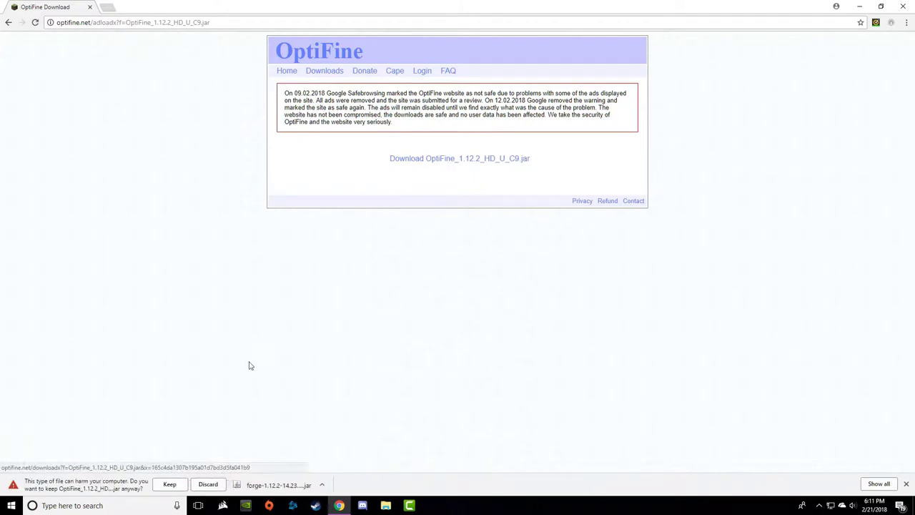
click(169, 484)
click(99, 485)
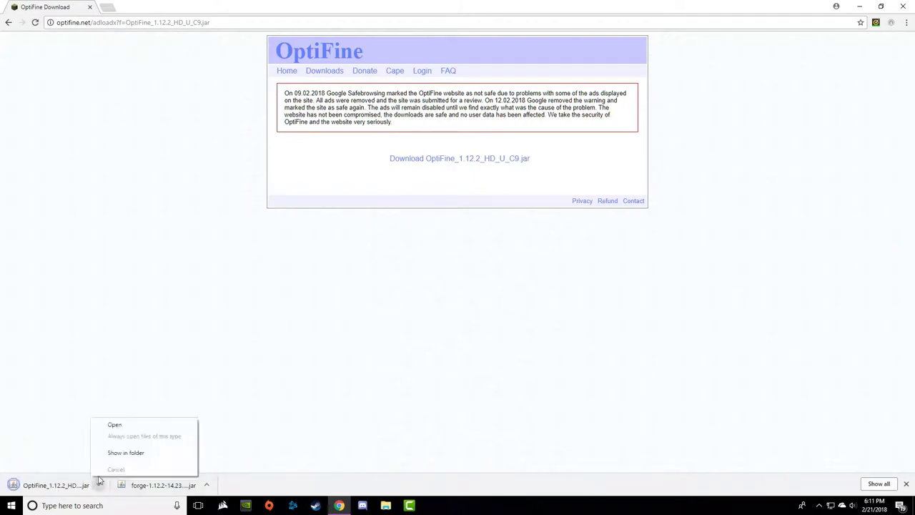
click(120, 454)
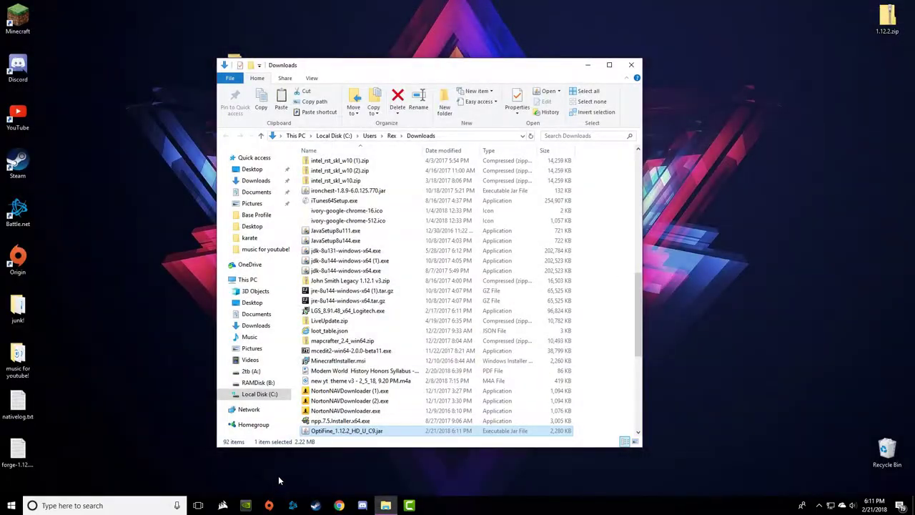
Step: Move OptiFine_1.12.2_HD_U_C9.jar from Downloads onto the desktop beside the forge installer
drag(320, 433, 679, 264)
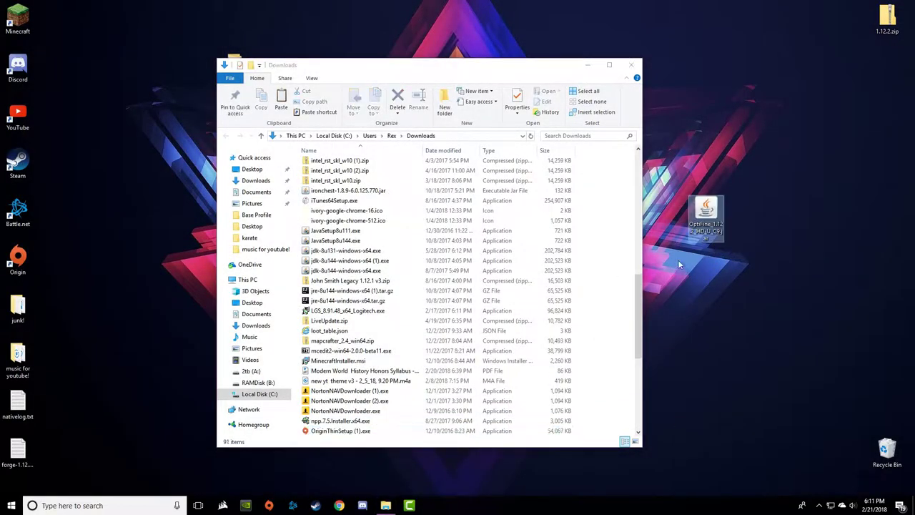
click(631, 65)
drag(706, 212, 380, 213)
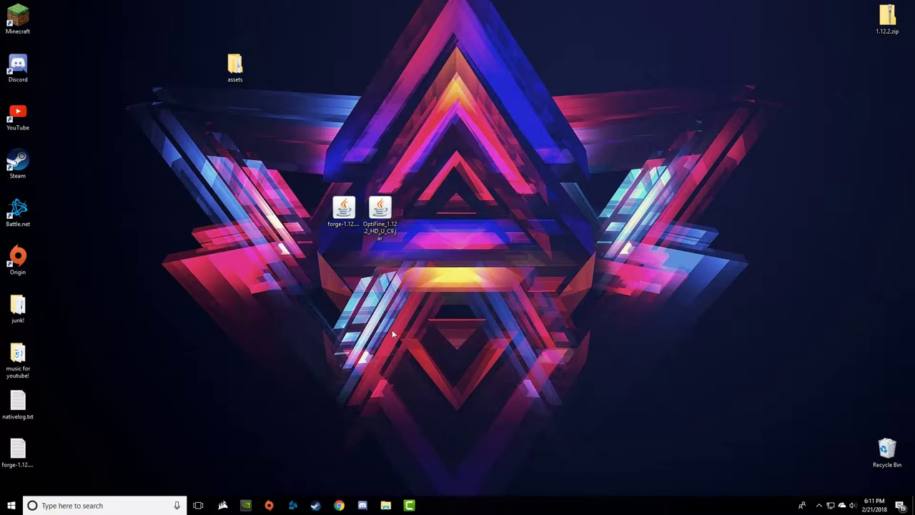
double_click(18, 19)
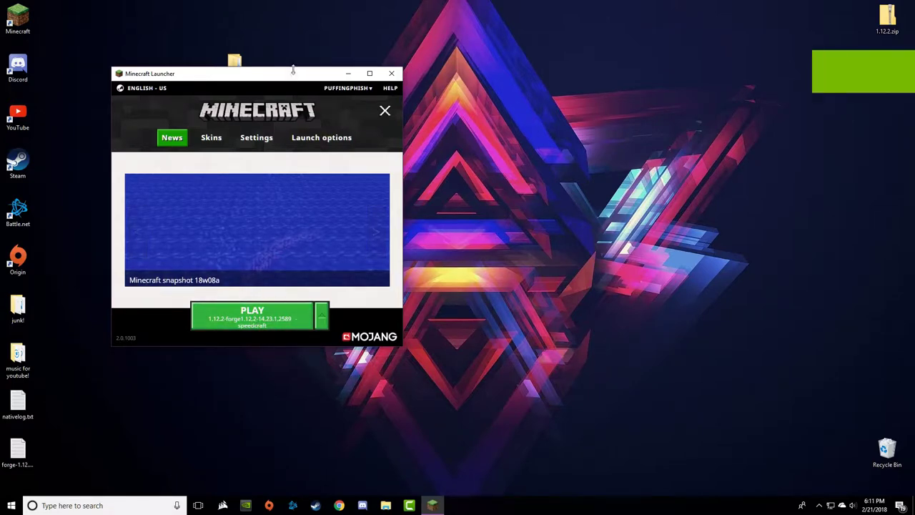
drag(284, 78, 177, 77)
drag(119, 84, 278, 80)
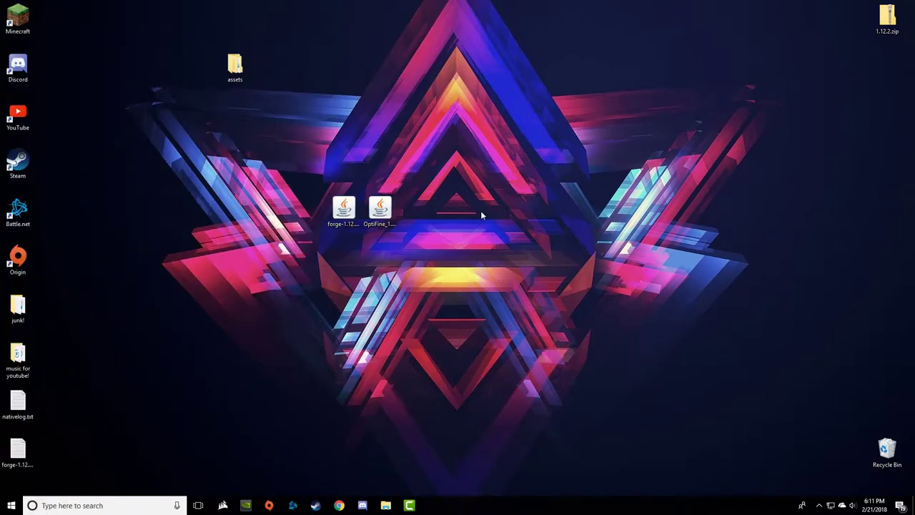
Step: Launch the forge installer jar with Java via Open with
double_click(345, 211)
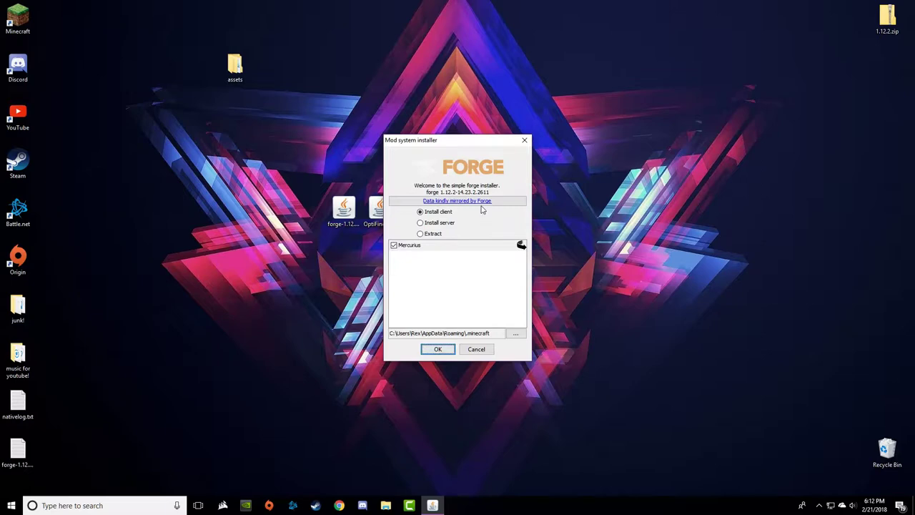
click(524, 140)
right_click(337, 213)
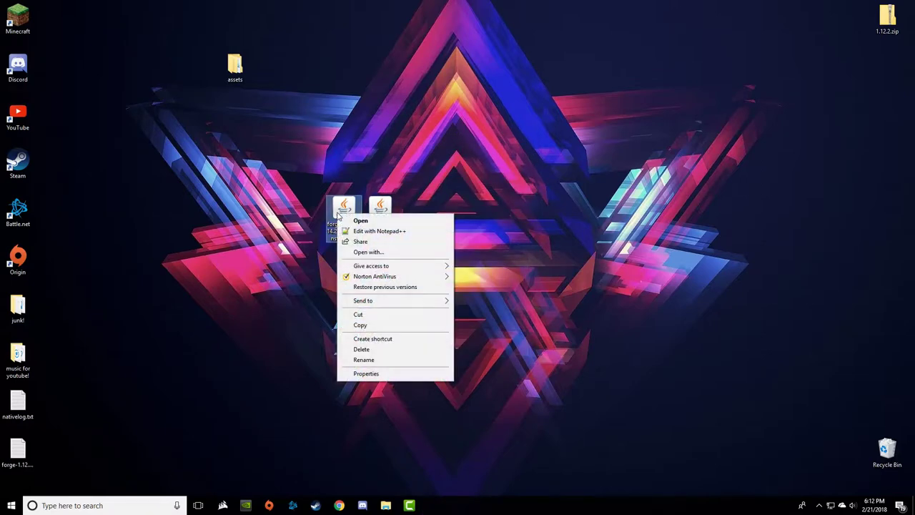
click(378, 252)
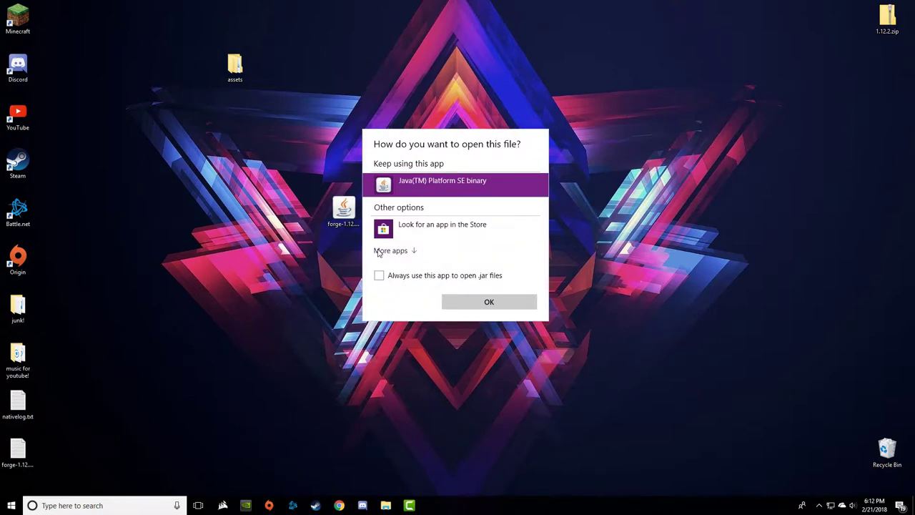
double_click(441, 185)
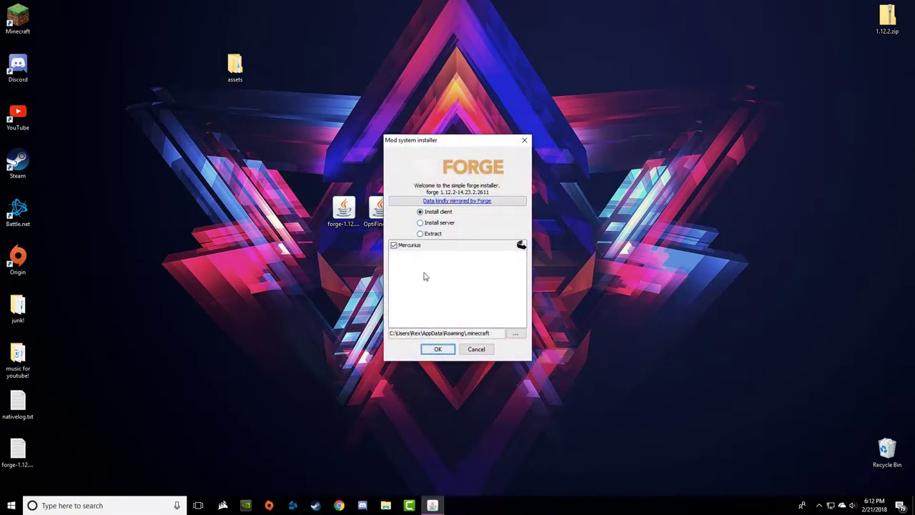
Step: Install the Forge client with Mercurius unticked and acknowledge the completion message
click(394, 245)
mouse_move(408, 254)
click(439, 349)
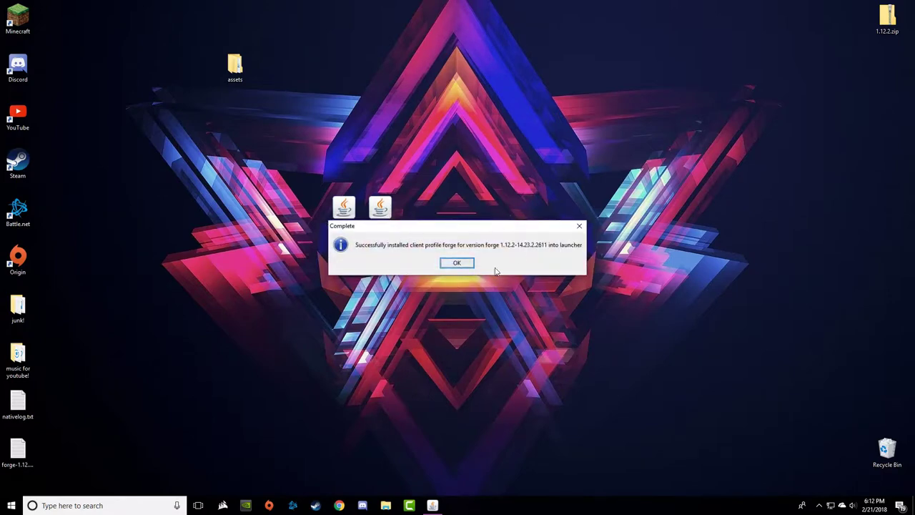
click(458, 264)
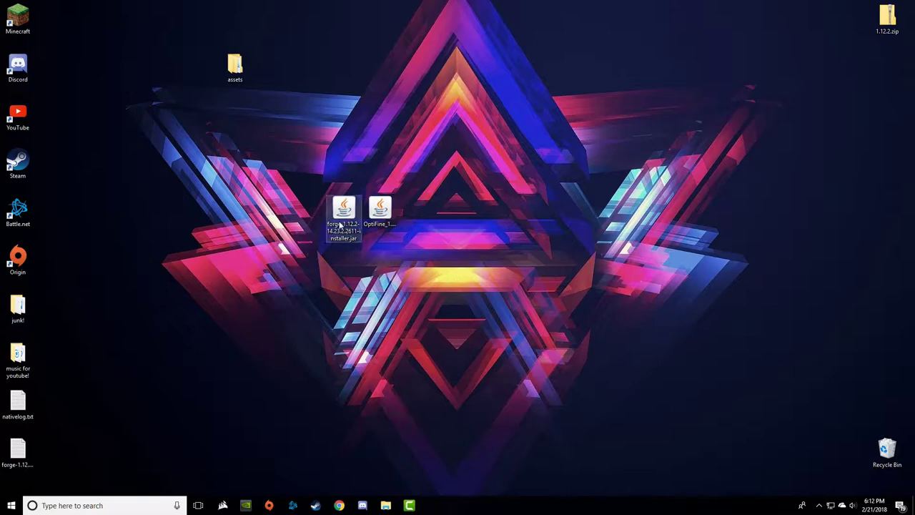
Step: Recycle the forge installer jar, place OptiFine left of assets, and start the Minecraft Launcher
drag(341, 215, 885, 457)
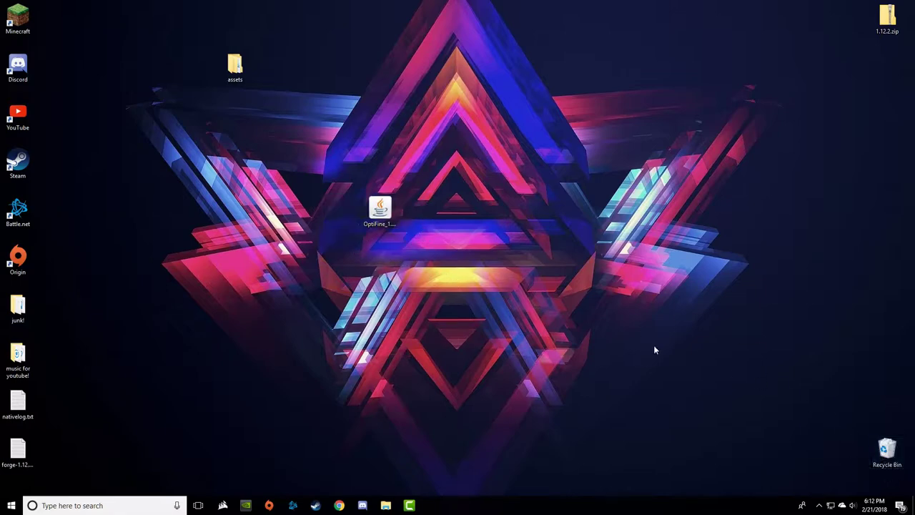
drag(235, 66, 598, 212)
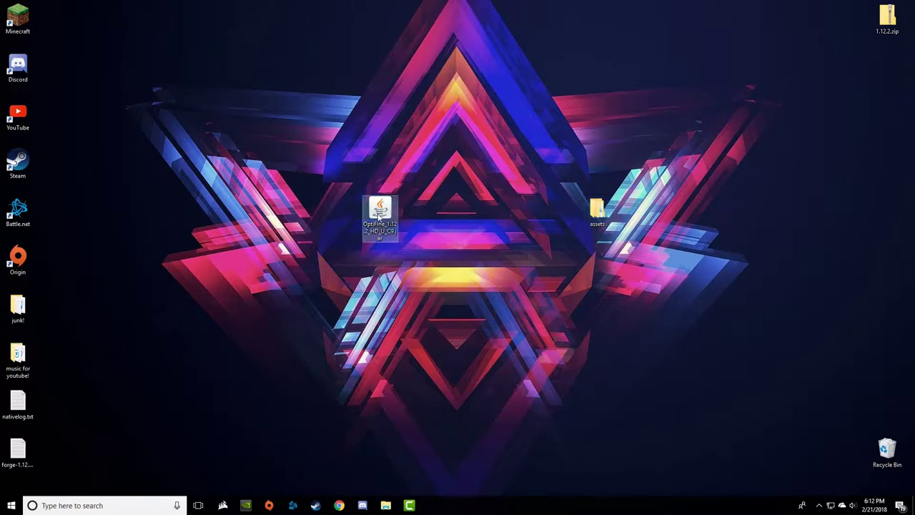
drag(380, 224, 562, 226)
click(514, 276)
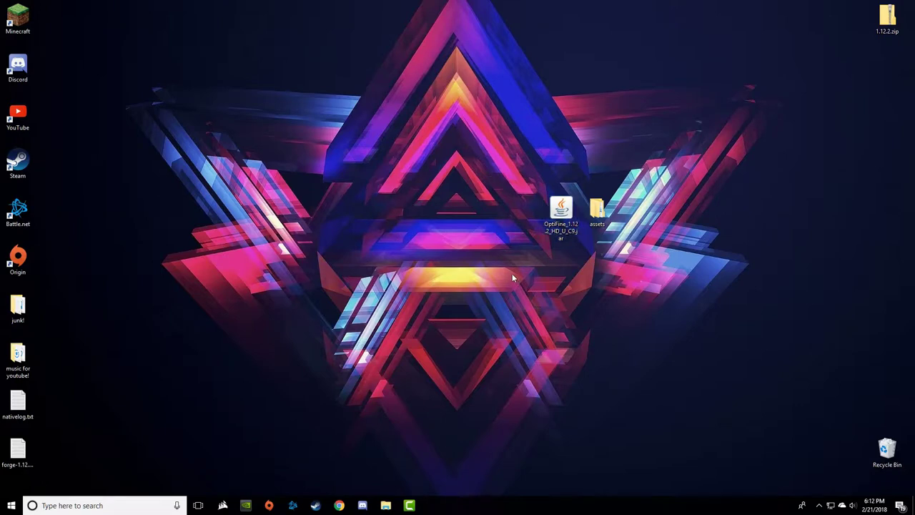
double_click(16, 14)
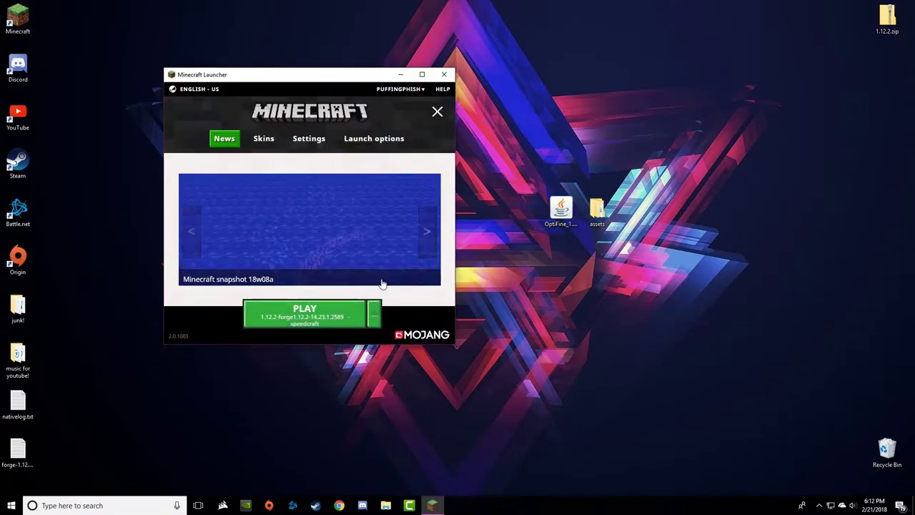
Step: Open the game directory of the 1.12 SERVER installation from the launcher's installations list
click(375, 140)
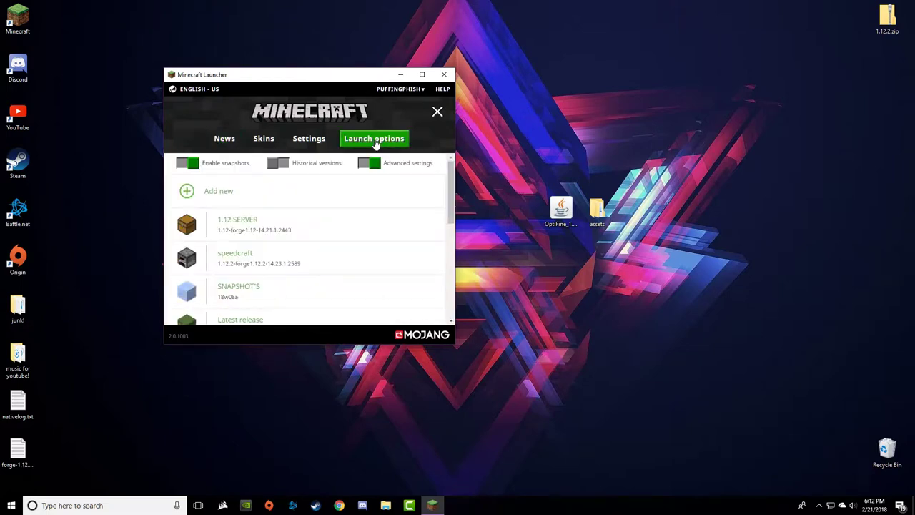
click(442, 112)
click(437, 117)
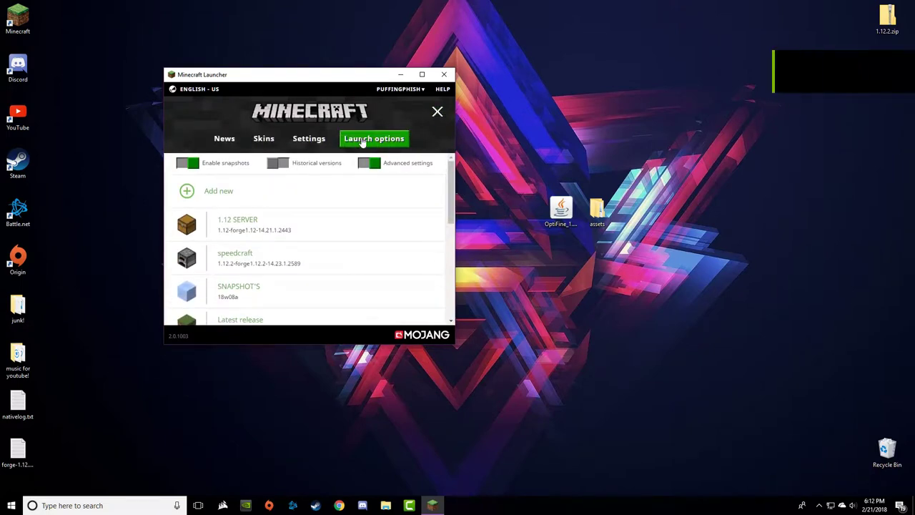
click(275, 233)
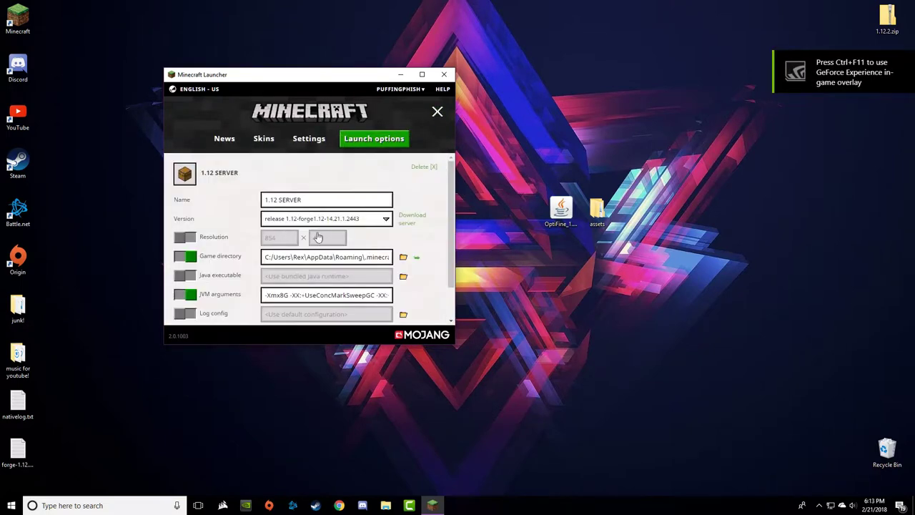
click(420, 261)
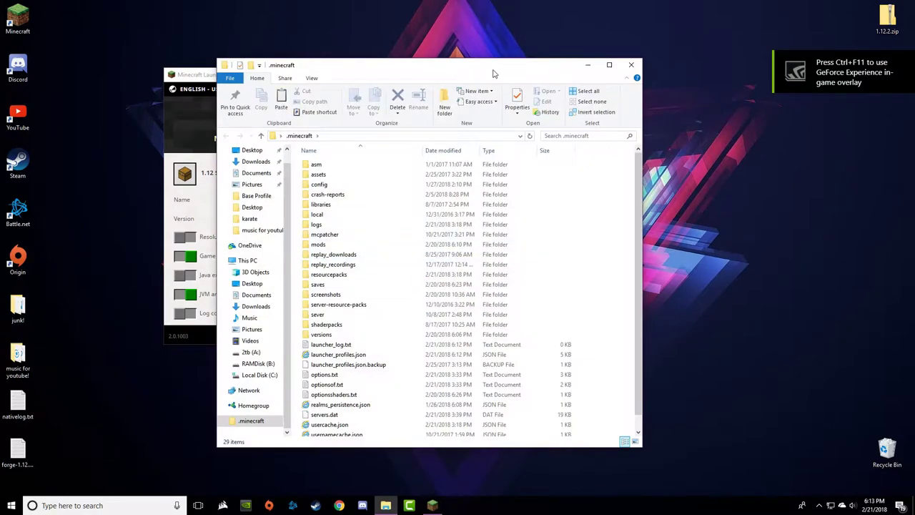
Step: Open the .minecraft mods folder and drop OptiFine_1.12.2_HD_U_C9.jar into it
drag(494, 73, 338, 37)
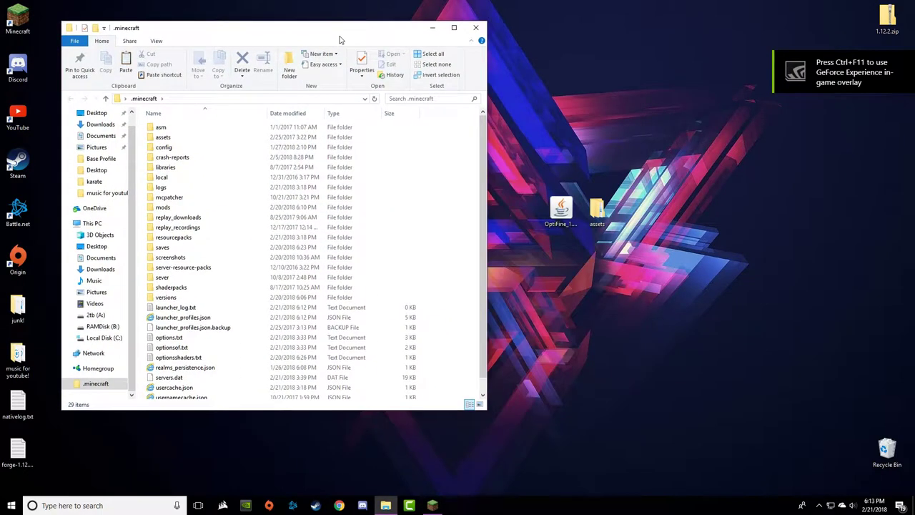
double_click(172, 208)
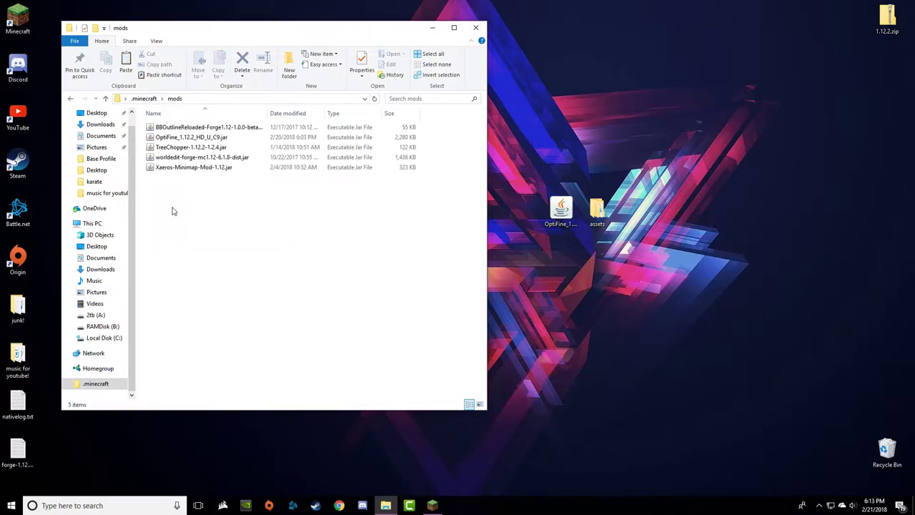
mouse_move(568, 215)
mouse_down()
mouse_move(483, 242)
mouse_move(235, 213)
mouse_move(263, 209)
mouse_move(243, 153)
mouse_move(623, 254)
mouse_move(569, 197)
mouse_up()
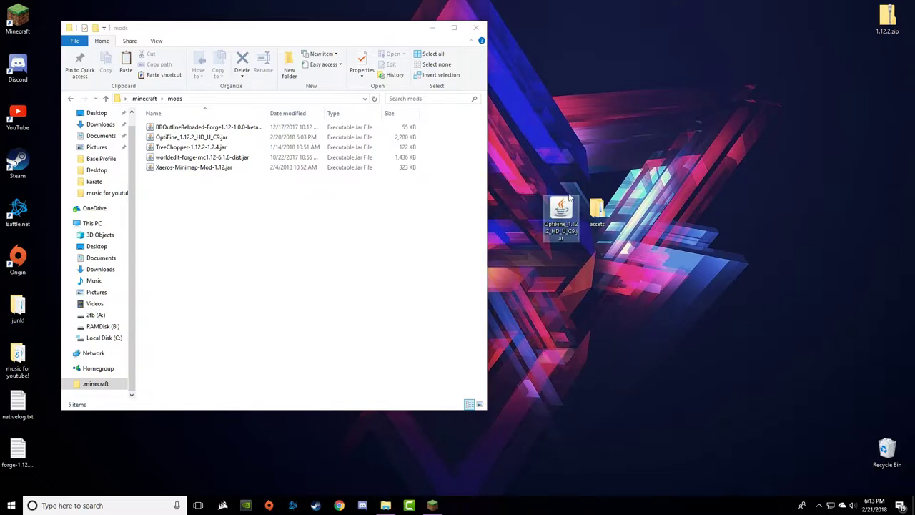